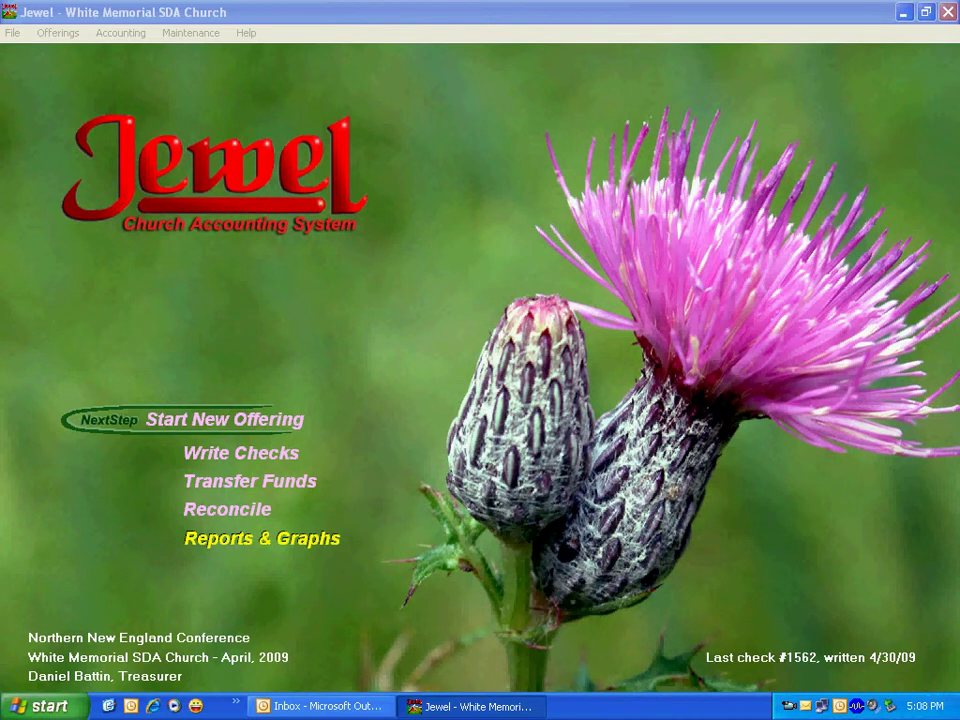
Open the Financial Summary report and set its date range to this fiscal year-to-date (08-09).
{"action": "left_click", "coordinate": [262, 538]}
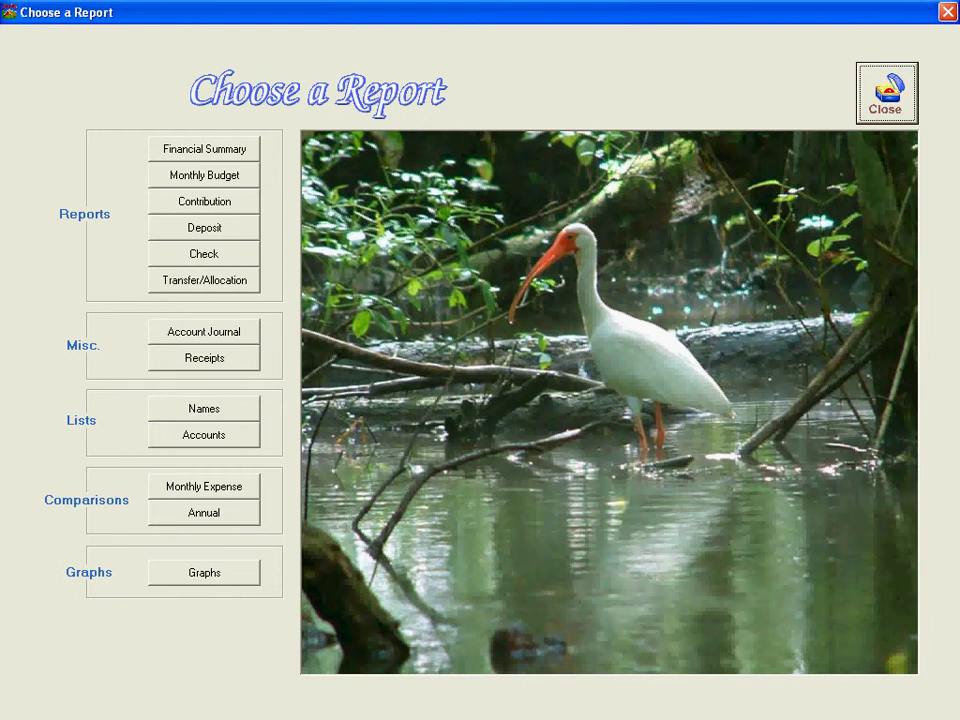
{"action": "left_click", "coordinate": [204, 149]}
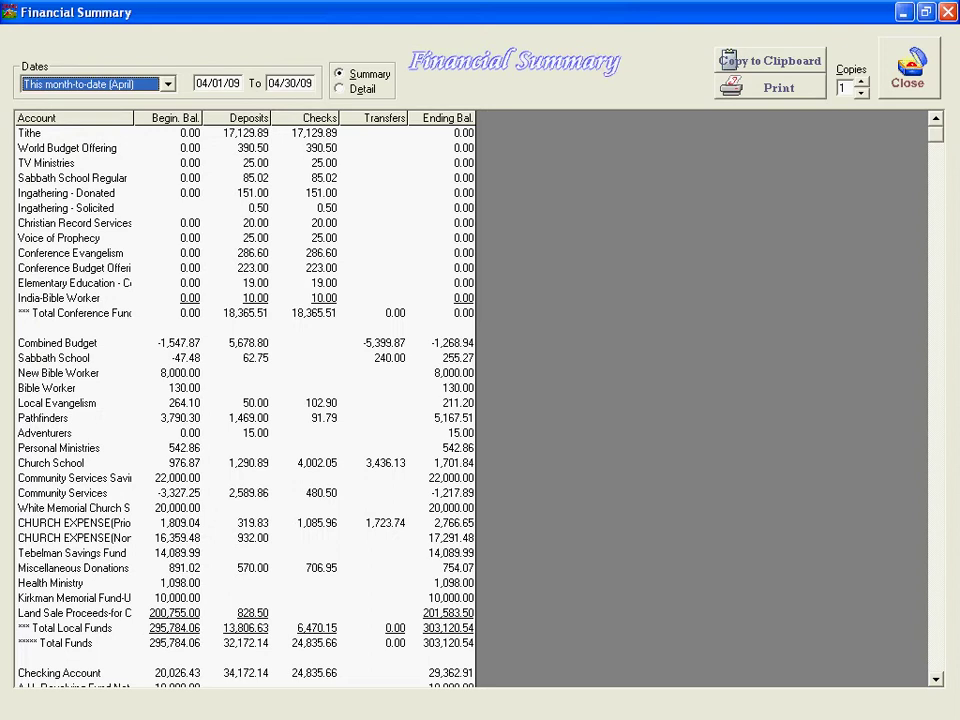
{"action": "left_click", "coordinate": [167, 84]}
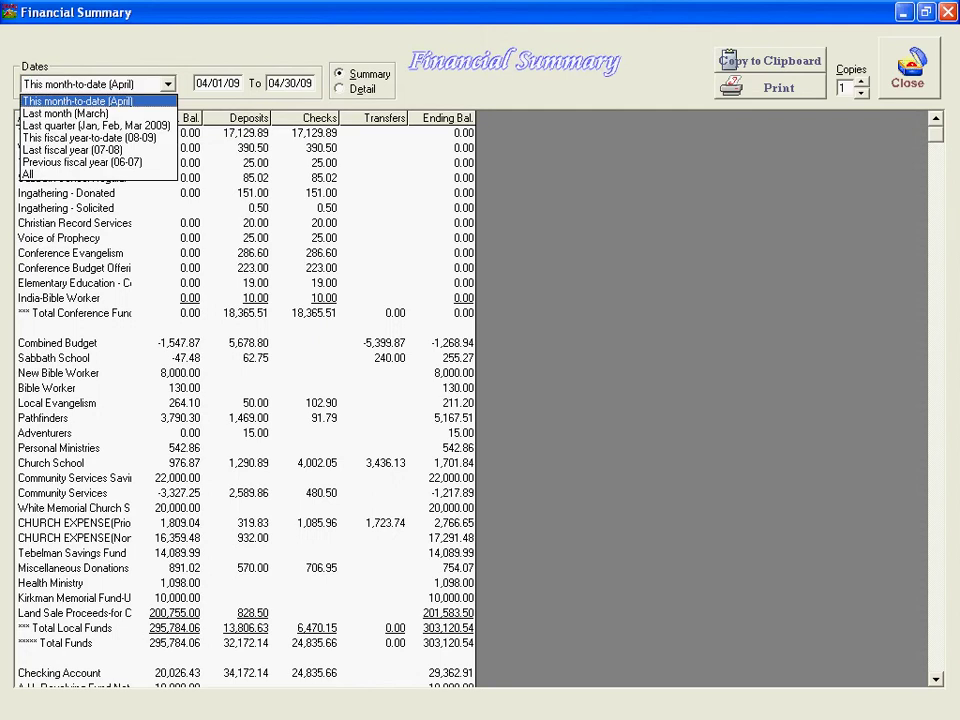
{"action": "key", "text": "Down"}
{"action": "key", "text": "Down"}
{"action": "key", "text": "Down"}
{"action": "key", "text": "Return"}
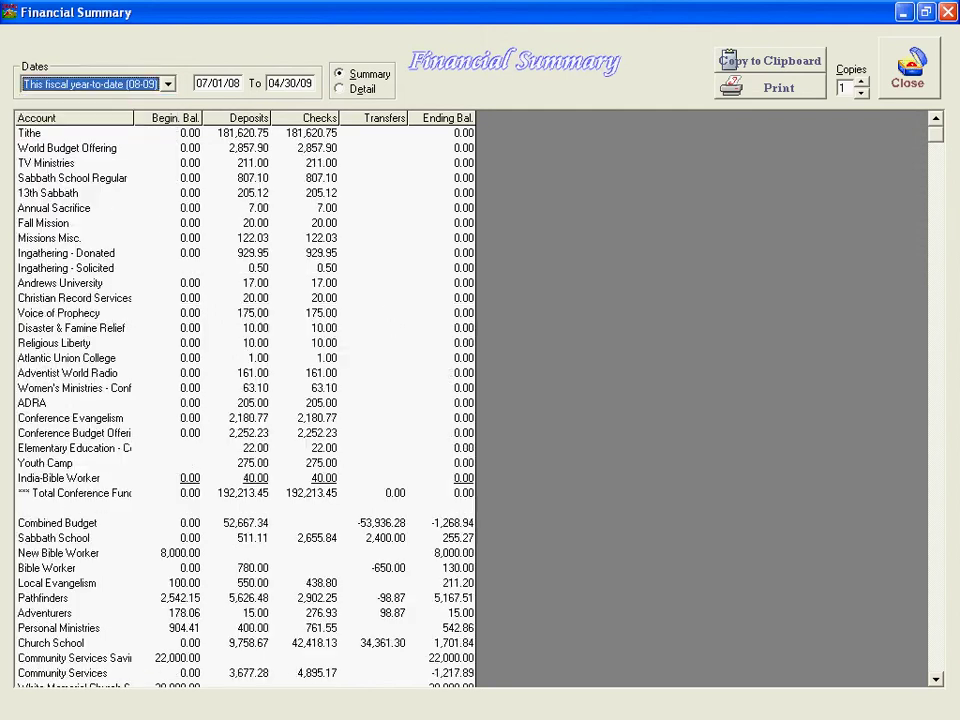
View the financial summary for the last fiscal year (07-08), followed by the previous fiscal year (06-07).
{"action": "key", "text": "alt+Down"}
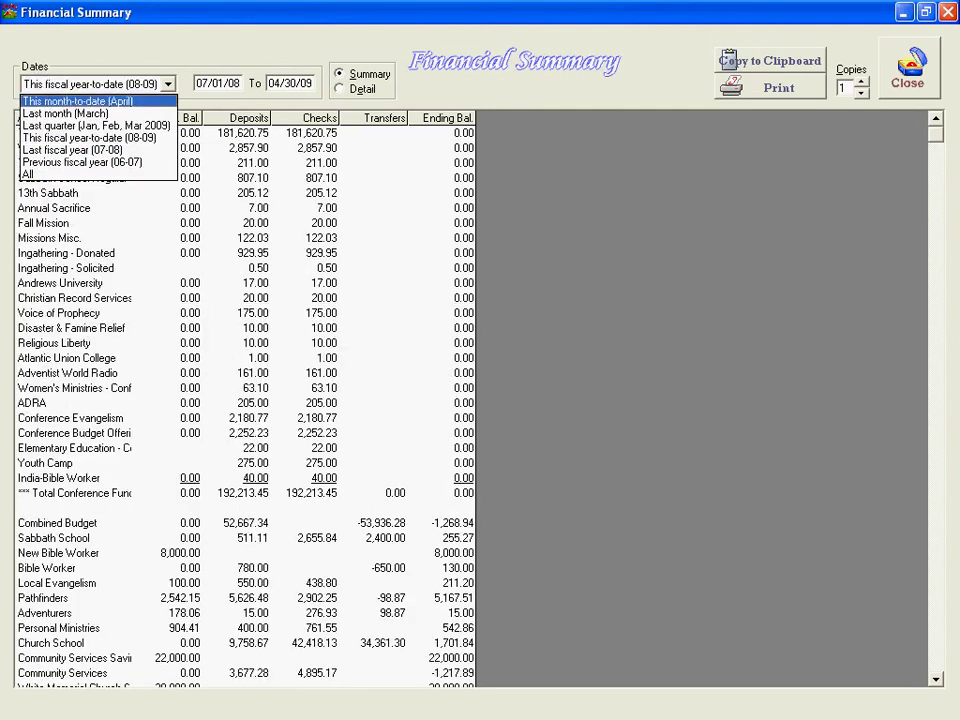
{"action": "key", "text": "Return"}
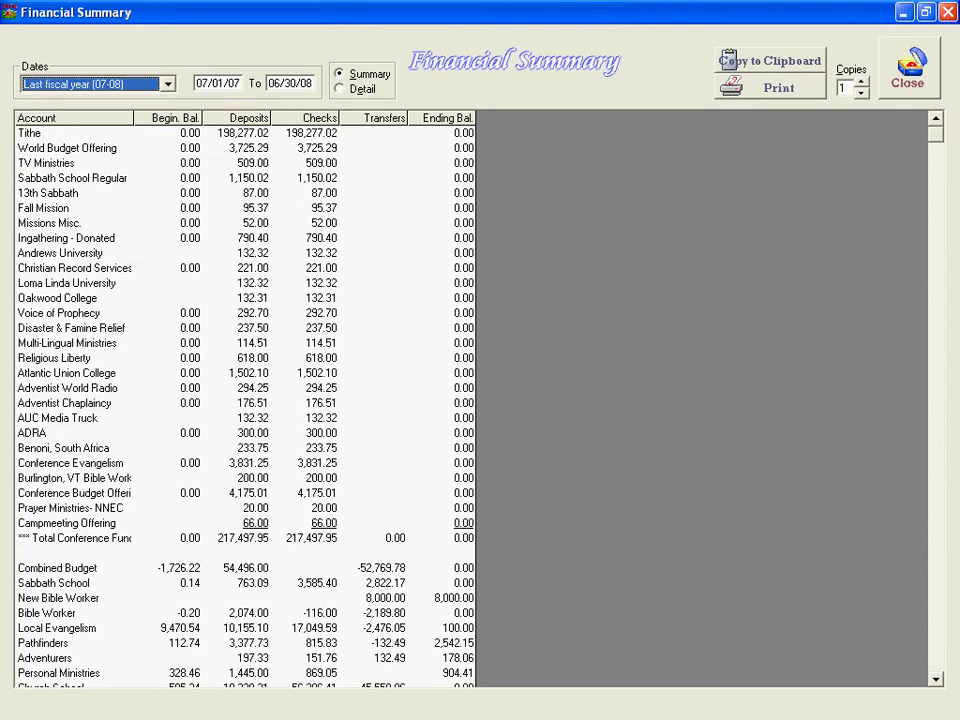
{"action": "key", "text": "alt+Down"}
{"action": "key", "text": "Up"}
{"action": "key", "text": "Down"}
{"action": "key", "text": "Down"}
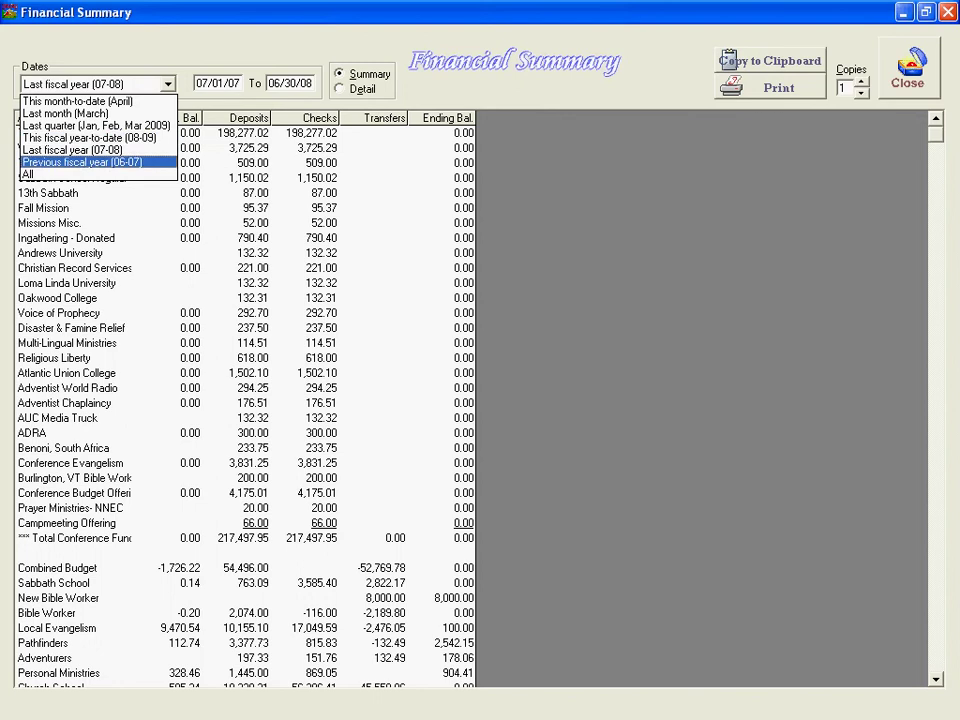
{"action": "key", "text": "Return"}
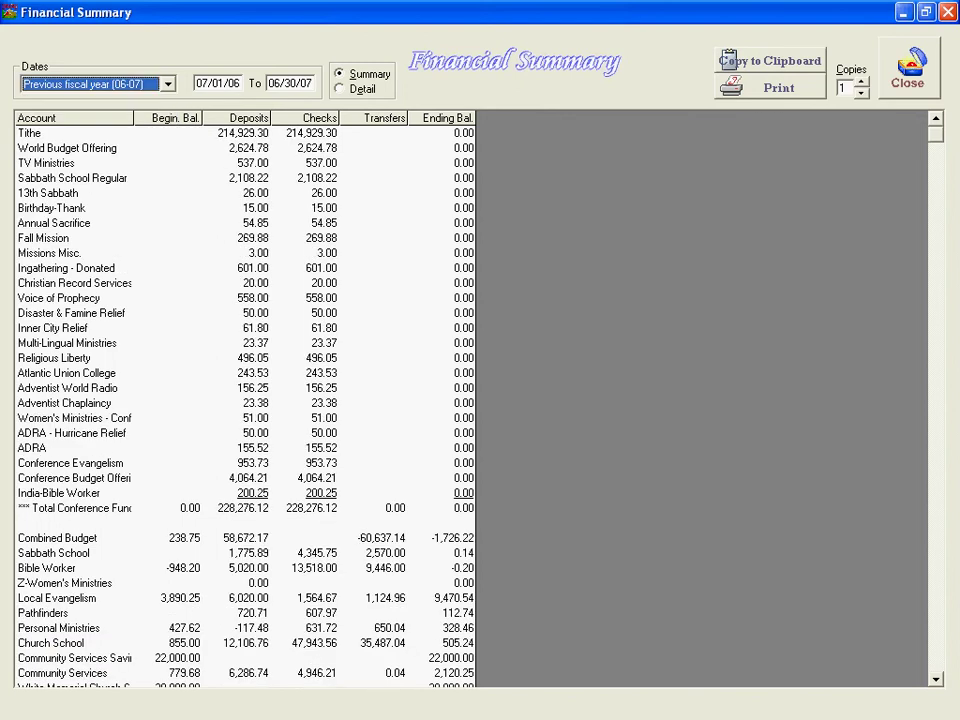
View the financial summary for last month (March).
{"action": "key", "text": "alt+Down"}
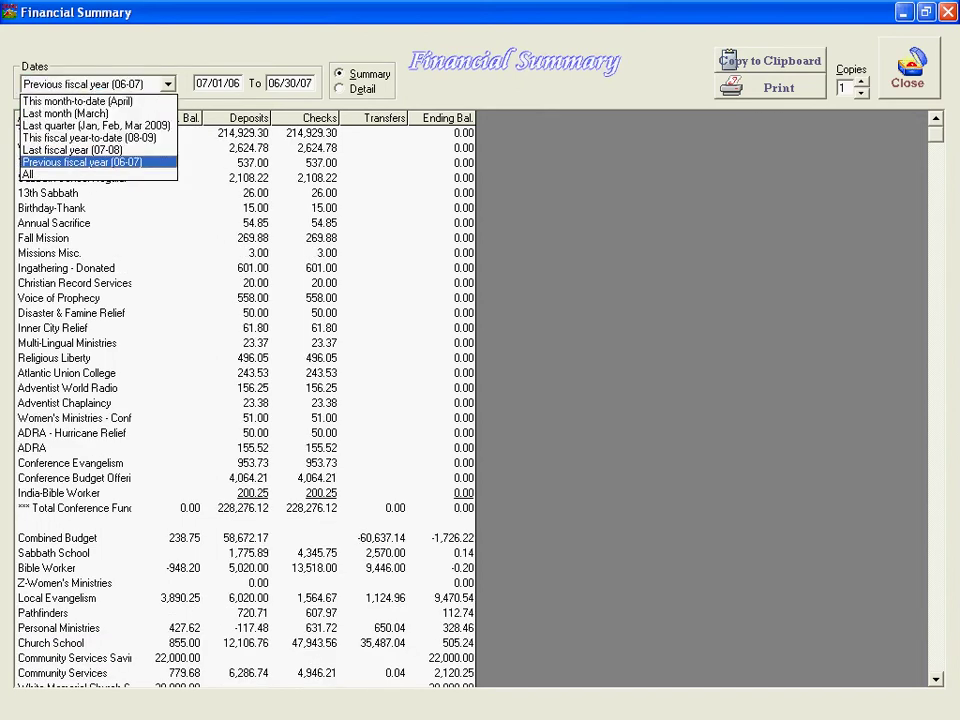
{"action": "key", "text": "Home"}
{"action": "key", "text": "Down"}
{"action": "key", "text": "Return"}
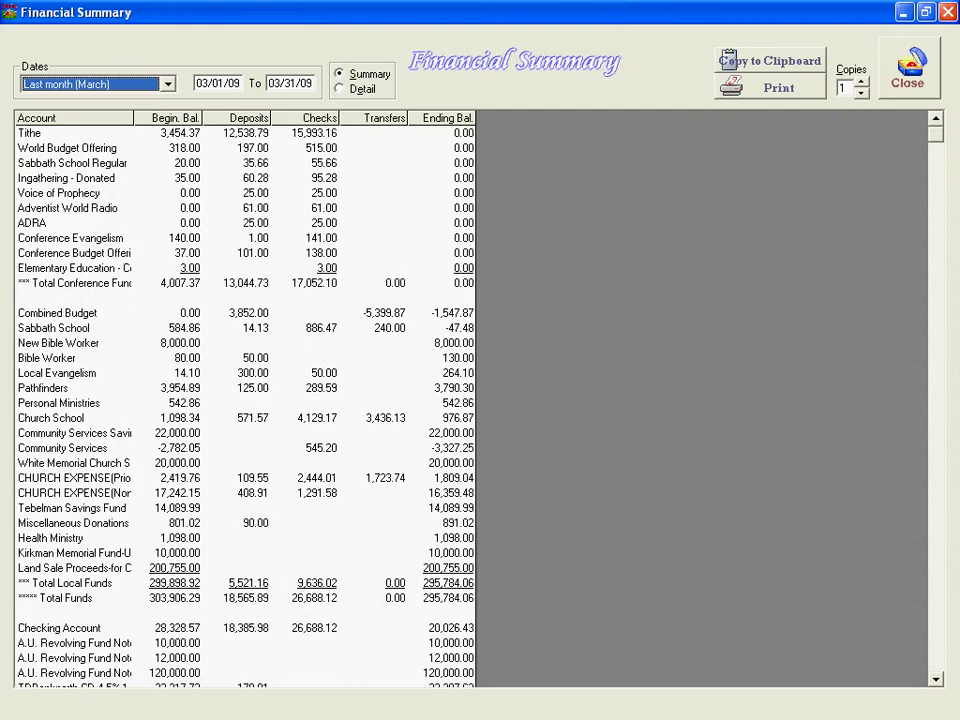
Return the financial summary's date range to this fiscal year-to-date (08-09).
{"action": "key", "text": "alt+Down"}
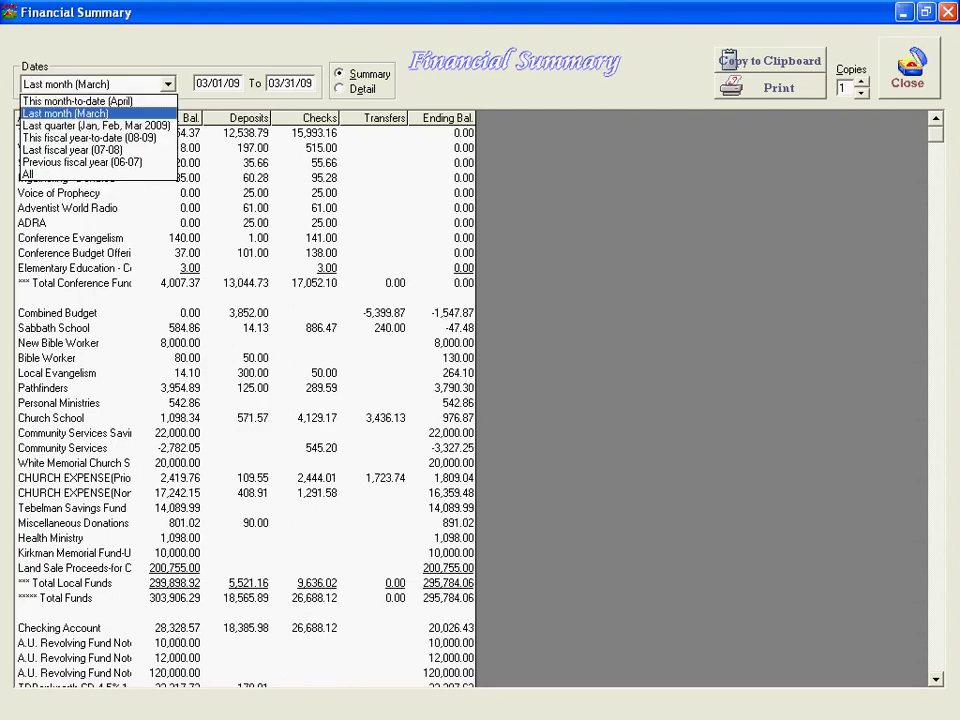
{"action": "key", "text": "Down"}
{"action": "key", "text": "Down"}
{"action": "key", "text": "Return"}
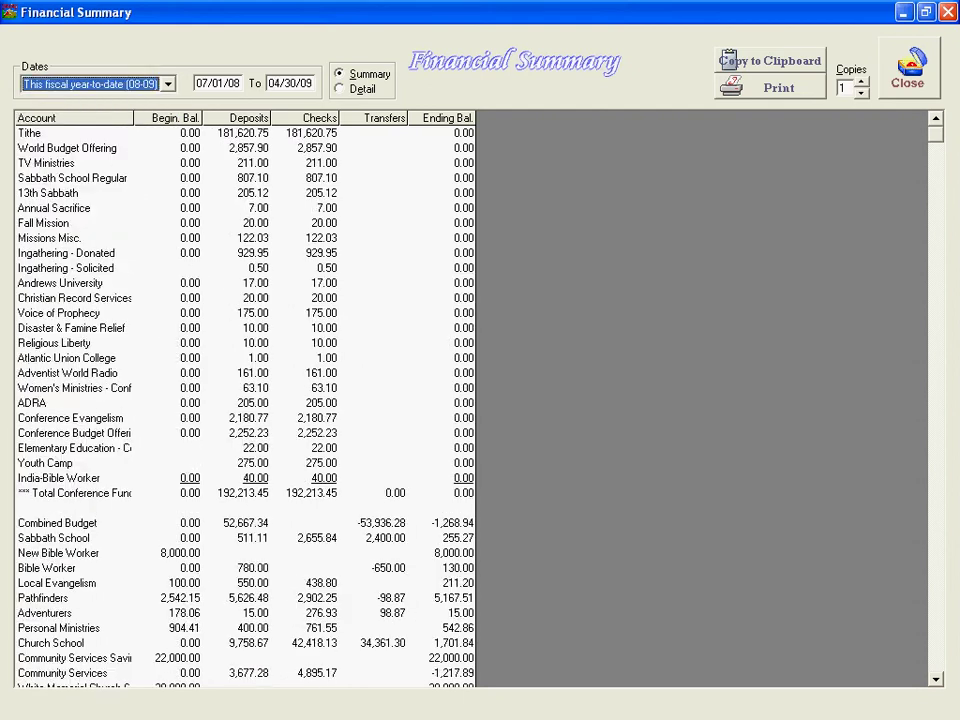
View the financial summary for a custom date range from 10/01/08 to 03/31/09.
{"action": "key", "text": "Tab"}
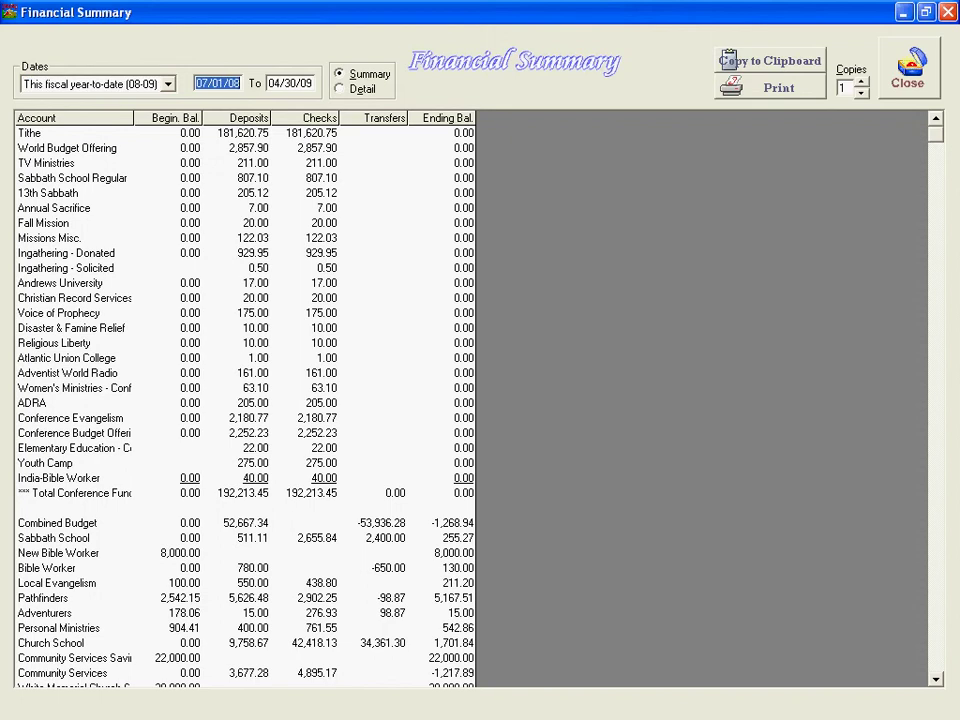
{"action": "type", "text": "10/"}
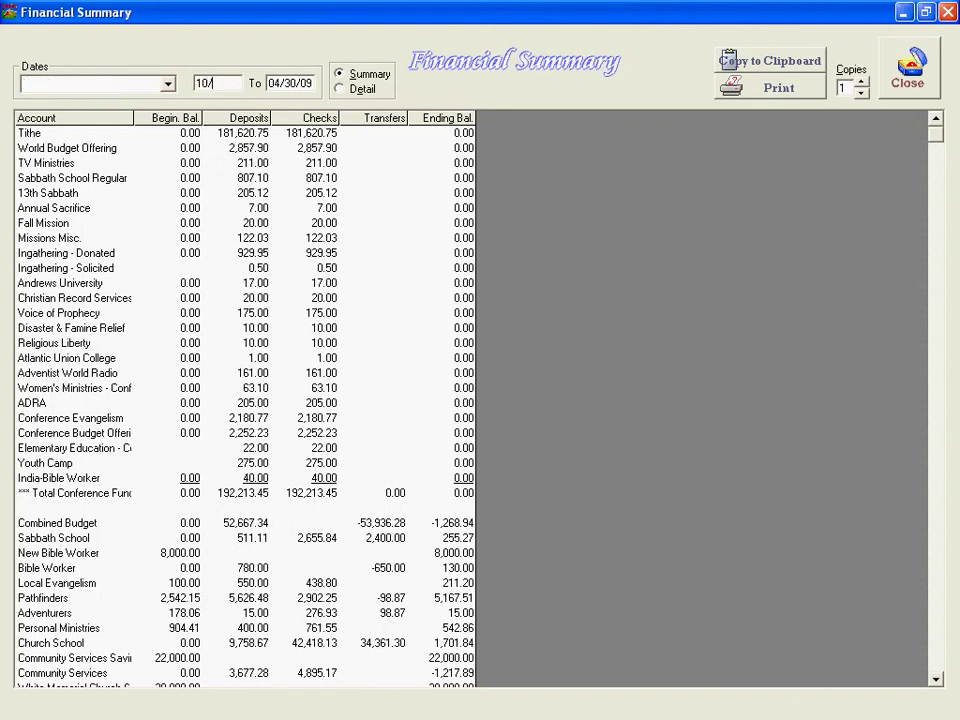
{"action": "type", "text": "01/08"}
{"action": "key", "text": "Tab"}
{"action": "type", "text": "3/31/09"}
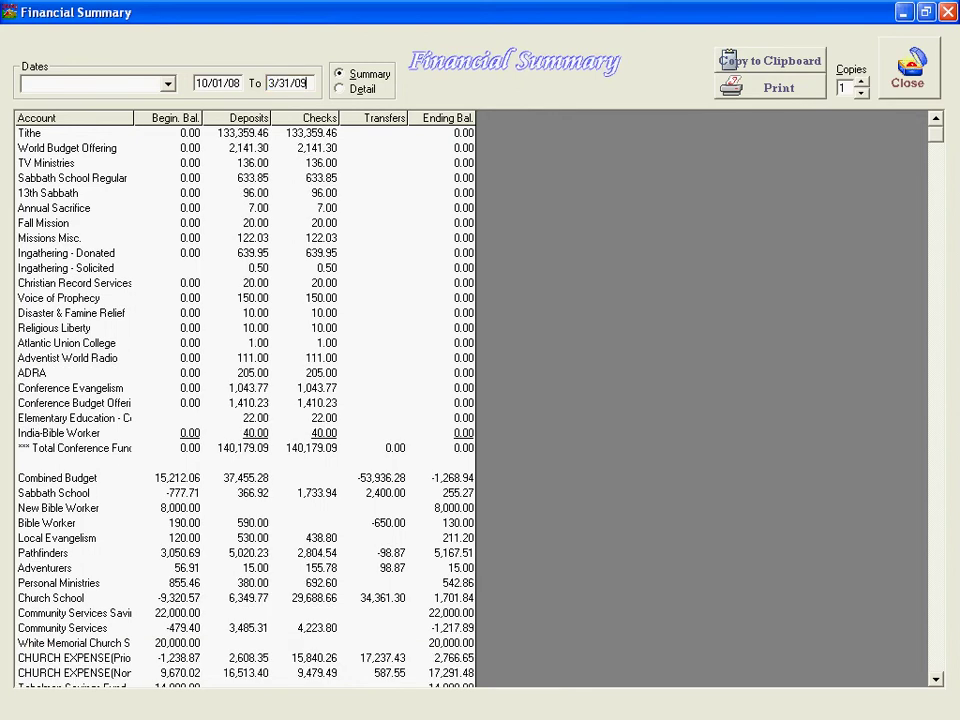
{"action": "key", "text": "Tab"}
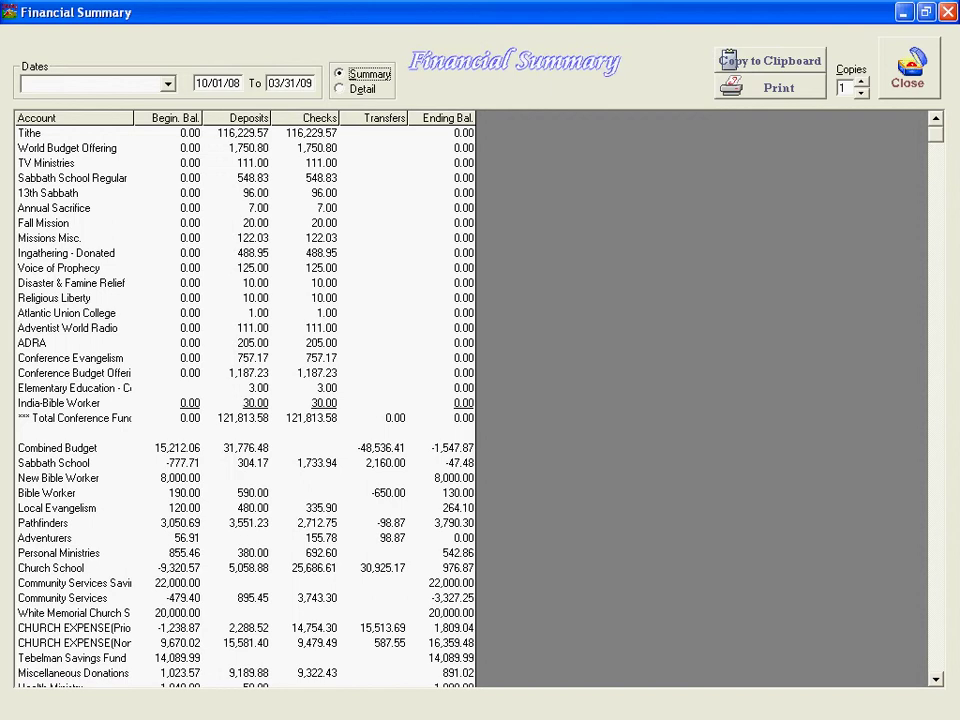
Replace the custom dates with the preset period for this fiscal year-to-date (08-09).
{"action": "left_click", "coordinate": [167, 84]}
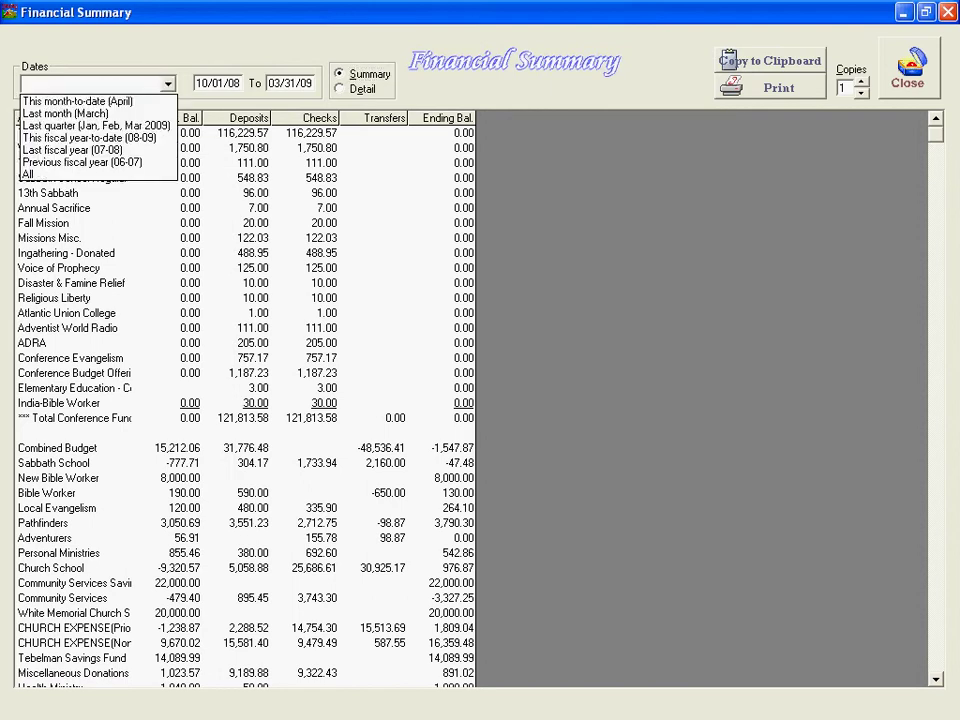
{"action": "key", "text": "Down"}
{"action": "key", "text": "Down"}
{"action": "key", "text": "Down"}
{"action": "key", "text": "Down"}
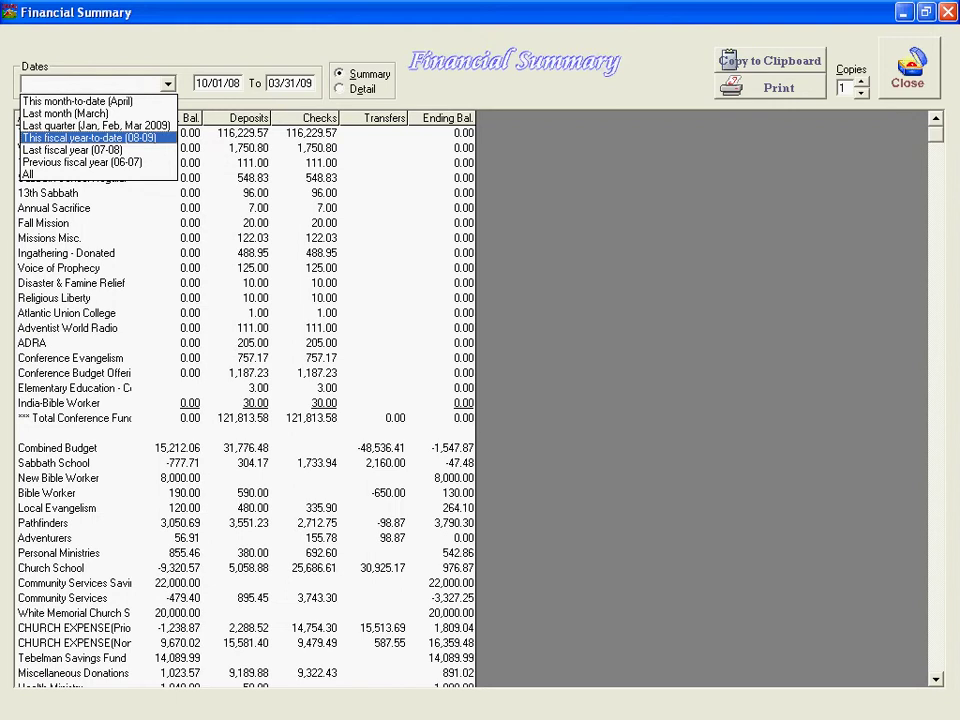
{"action": "key", "text": "Return"}
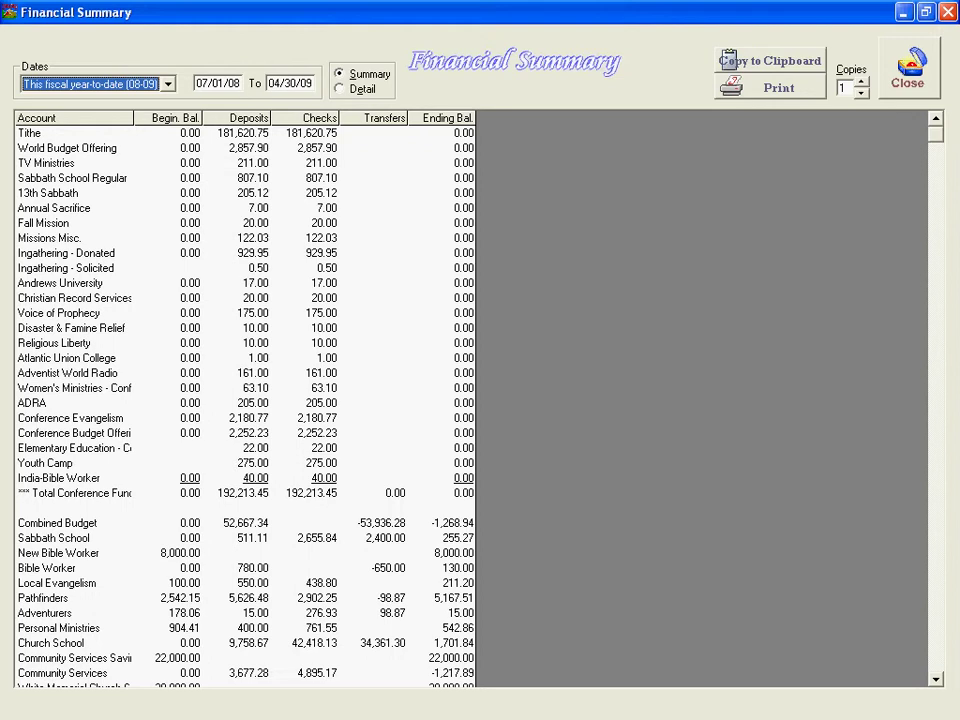
Widen the Account column to fit the account names and review the summary from conference funds through the local church total.
{"action": "left_click_drag", "start_coordinate": [133, 118], "coordinate": [195, 118]}
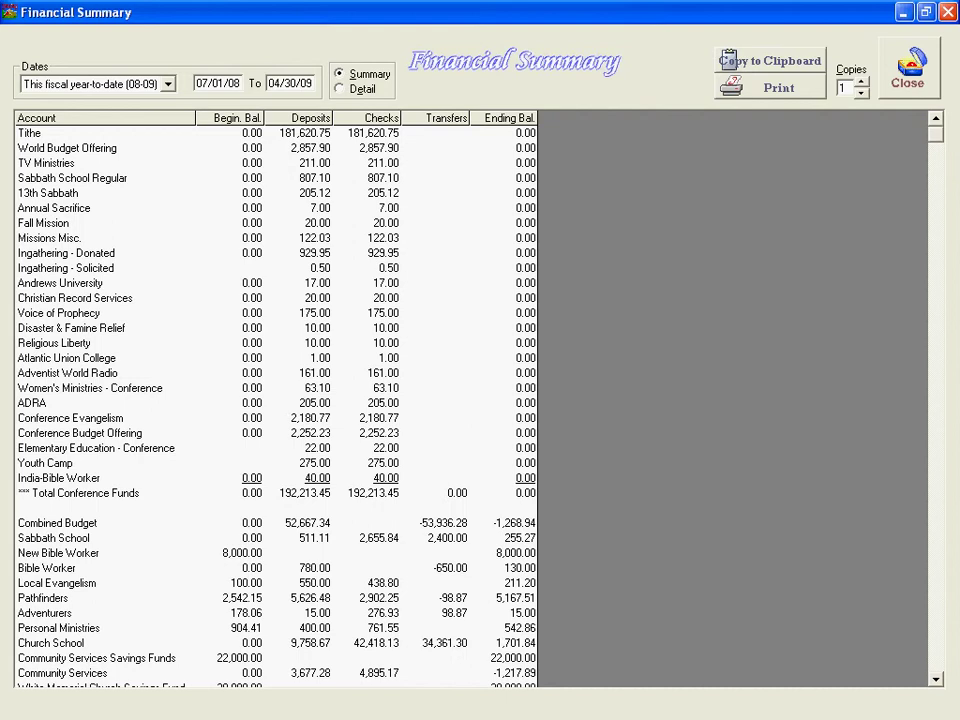
{"action": "scroll", "coordinate": [275, 400], "scroll_direction": "down", "scroll_amount": 5}
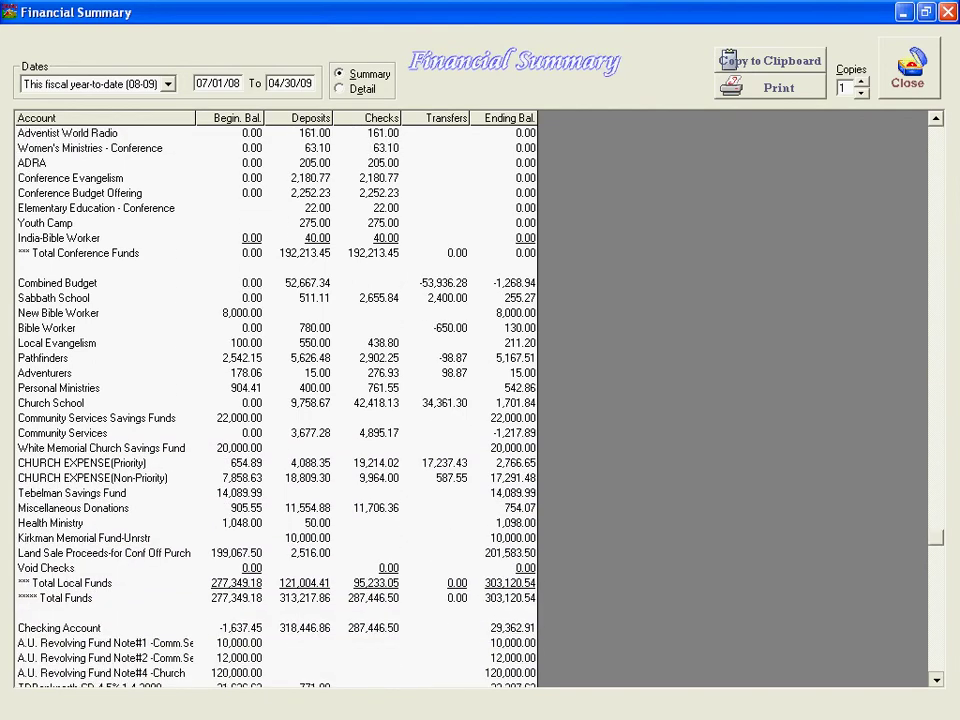
{"action": "scroll", "coordinate": [275, 400], "scroll_direction": "down", "scroll_amount": 2}
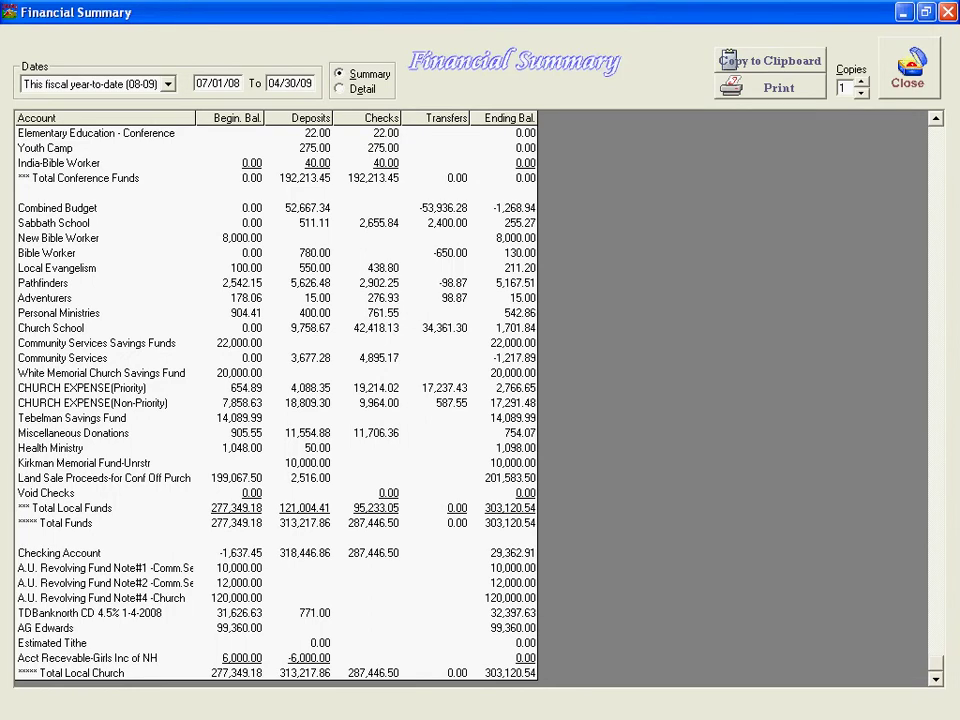
{"action": "scroll", "coordinate": [275, 400], "scroll_direction": "up", "scroll_amount": 6}
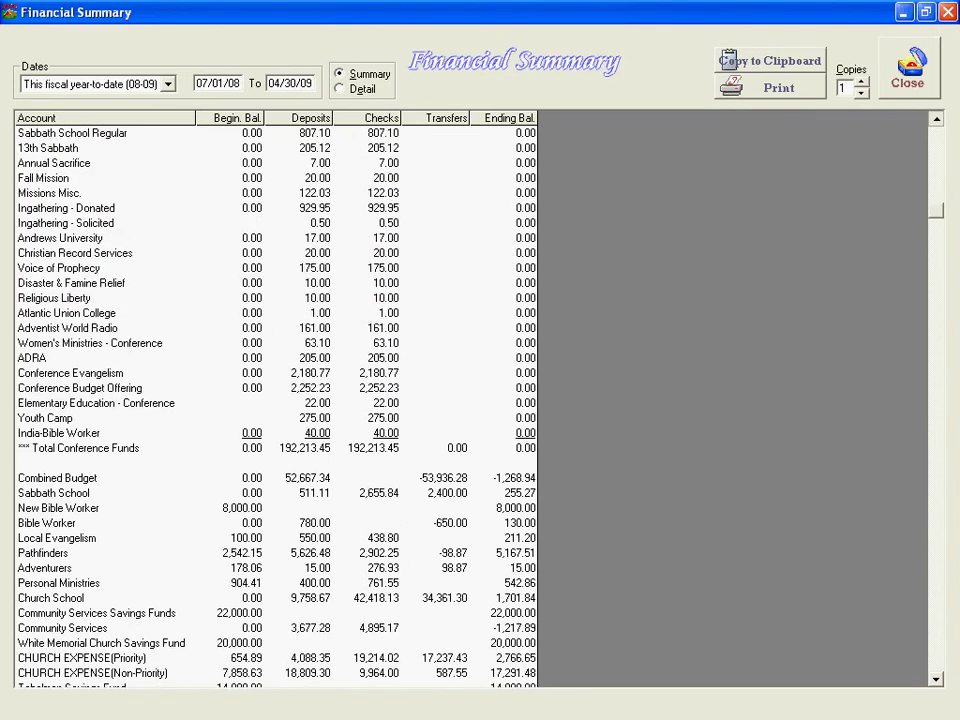
{"action": "scroll", "coordinate": [275, 400], "scroll_direction": "up", "scroll_amount": 1}
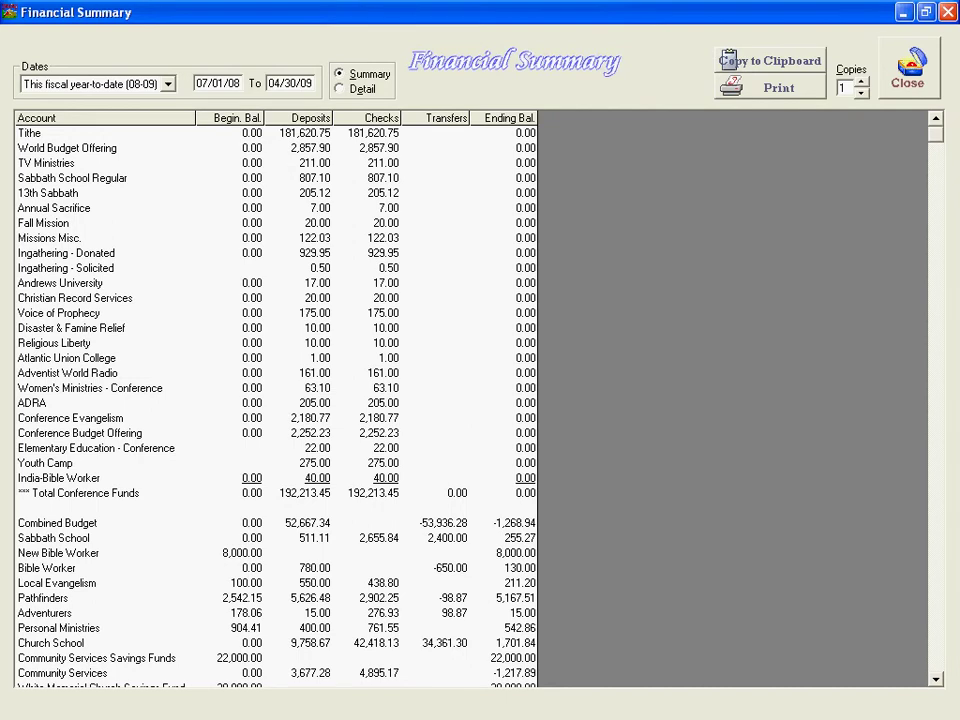
{"action": "scroll", "coordinate": [275, 400], "scroll_direction": "down", "scroll_amount": 7}
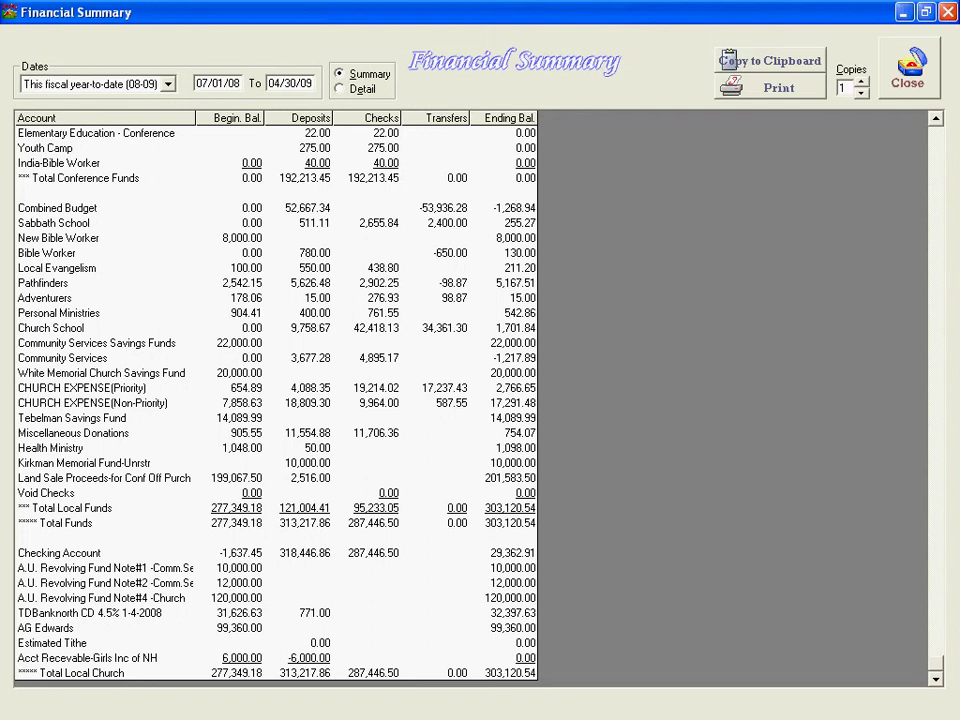
Switch the report to Detail with a wider Account column and examine the sub-accounts under the local funds.
{"action": "left_click", "coordinate": [340, 88]}
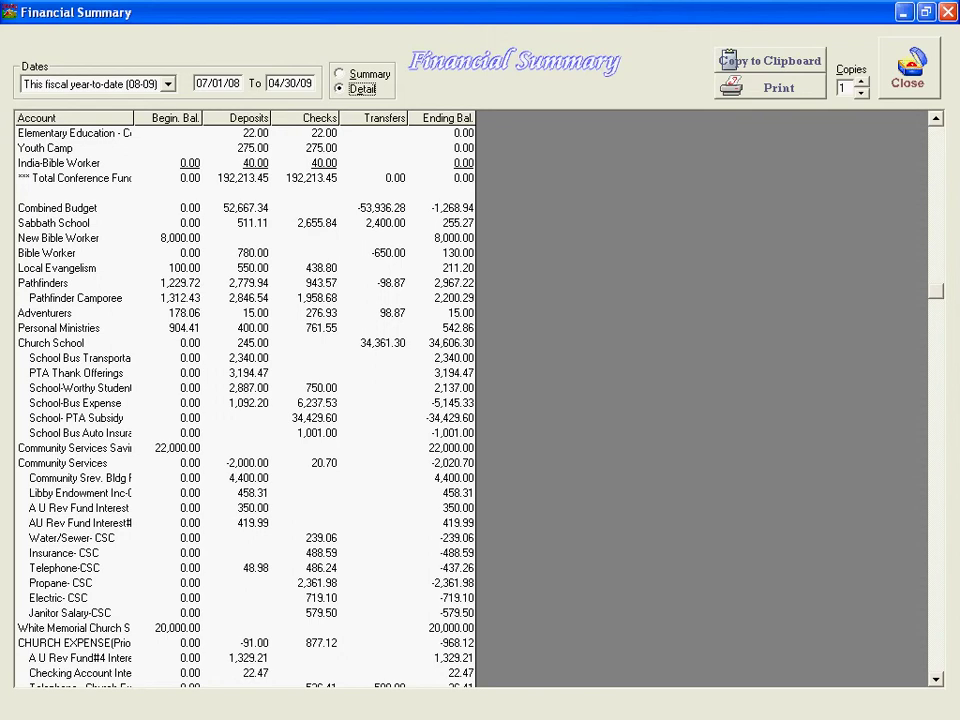
{"action": "left_click_drag", "start_coordinate": [133, 118], "coordinate": [182, 118]}
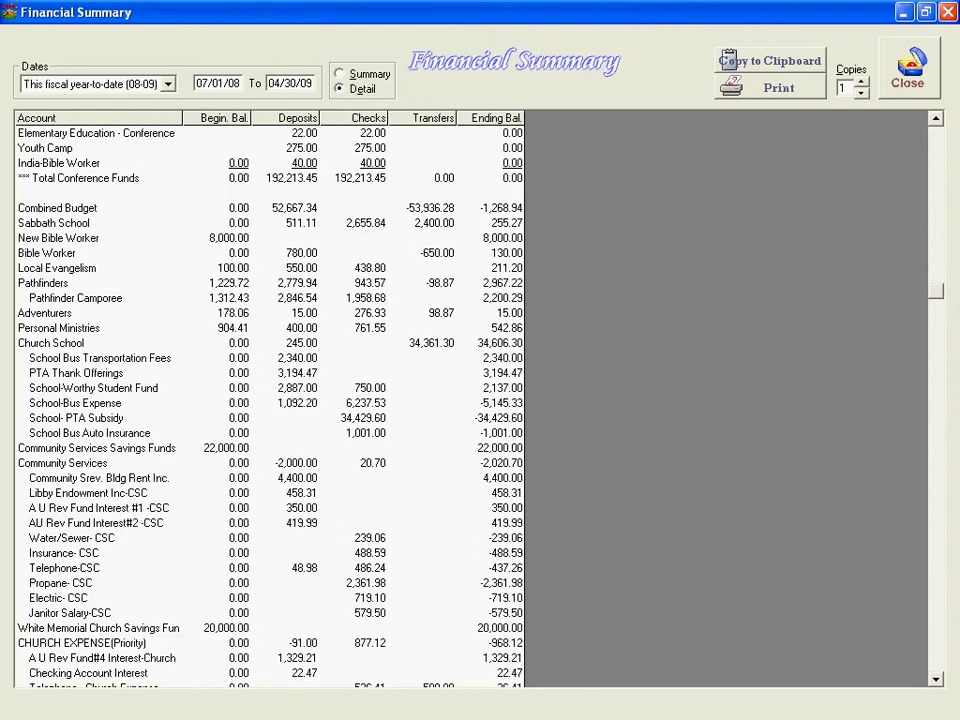
{"action": "scroll", "coordinate": [270, 400], "scroll_direction": "down", "scroll_amount": 5}
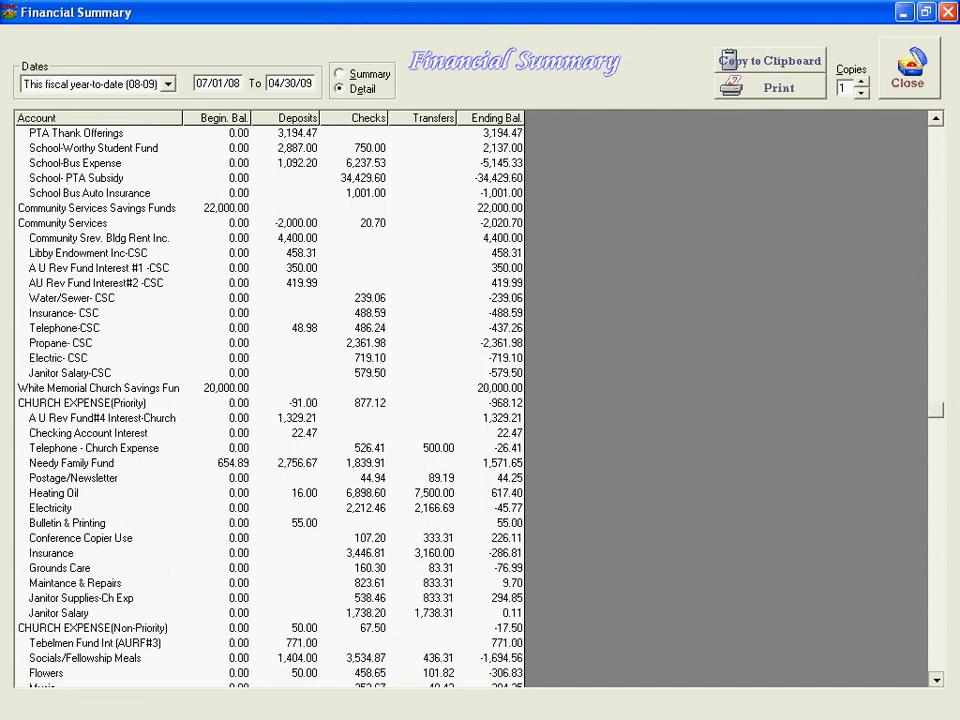
{"action": "scroll", "coordinate": [270, 400], "scroll_direction": "down", "scroll_amount": 3}
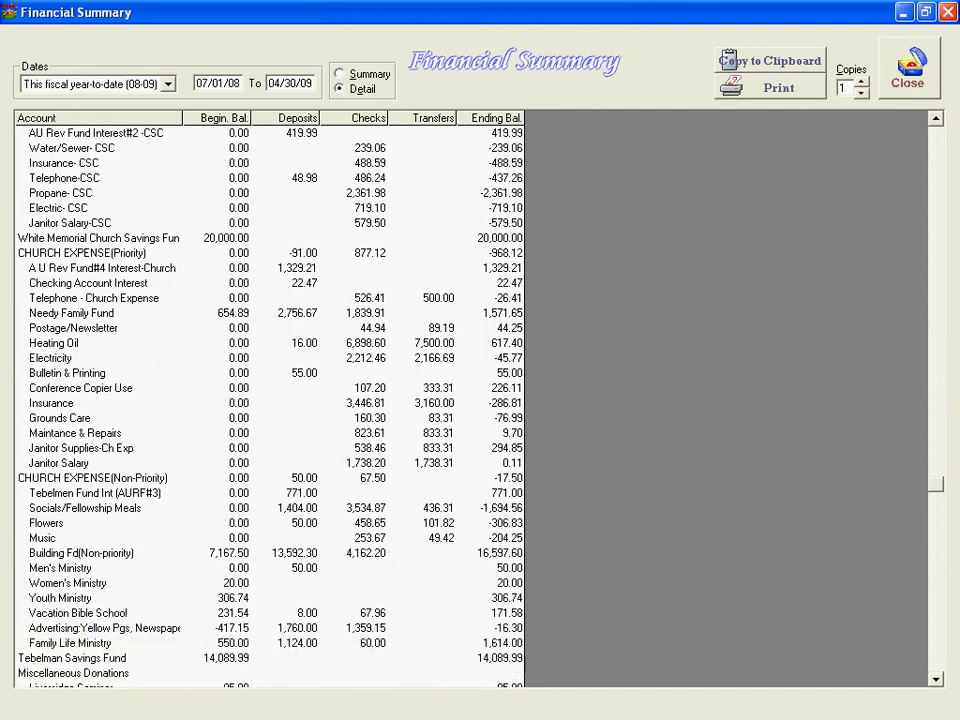
{"action": "scroll", "coordinate": [270, 400], "scroll_direction": "down", "scroll_amount": 2}
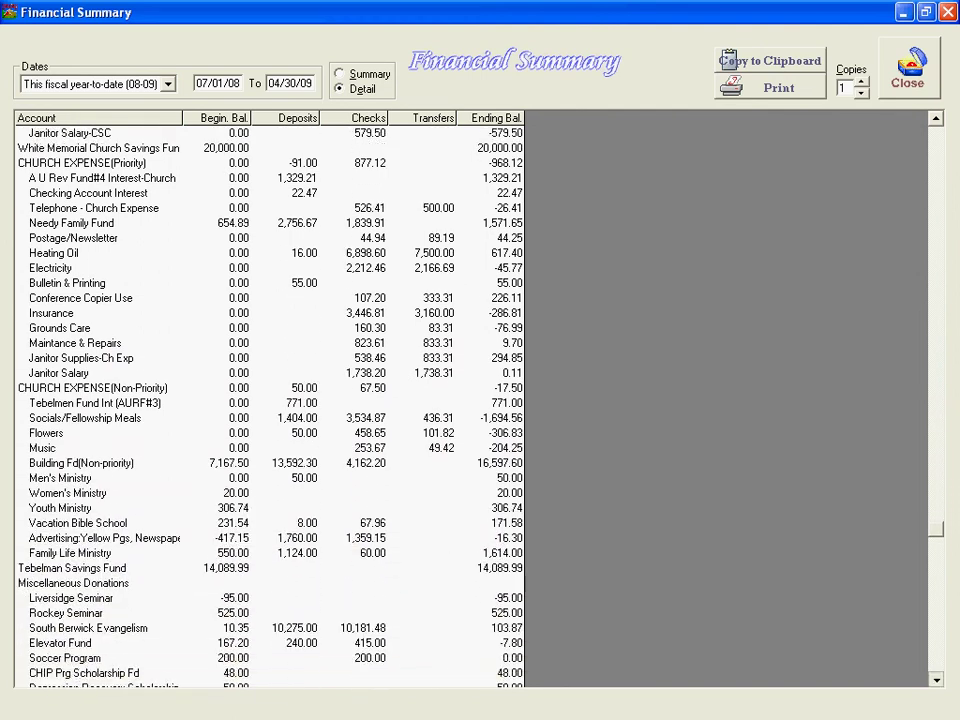
{"action": "scroll", "coordinate": [270, 400], "scroll_direction": "down", "scroll_amount": 1}
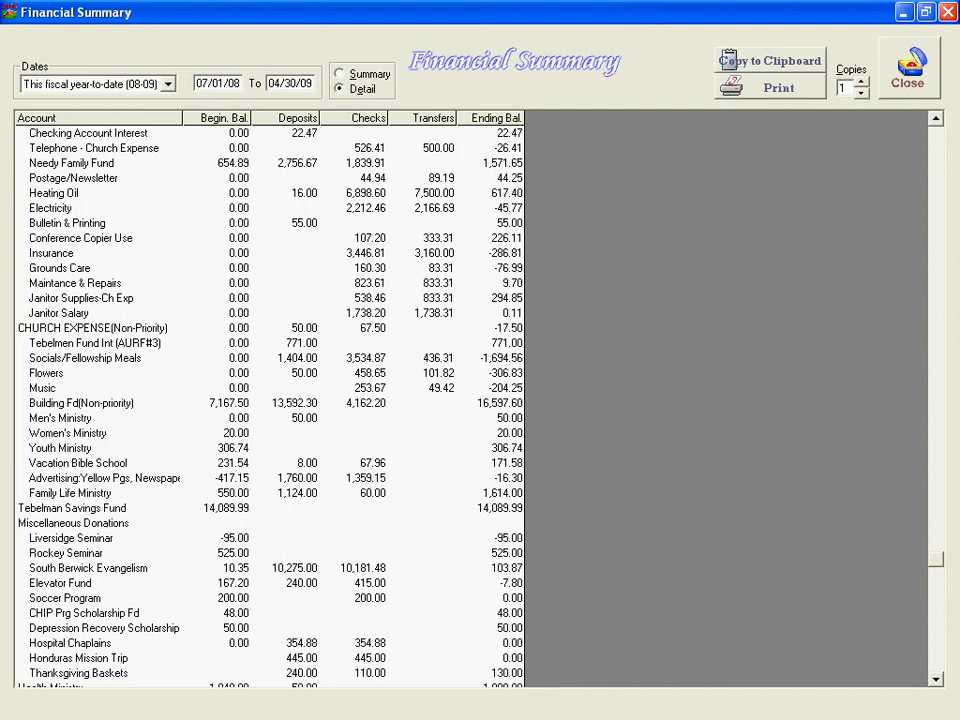
Leave the Financial Summary and show the detailed Contribution Report for all accounts for last month (May).
{"action": "key", "text": "Escape"}
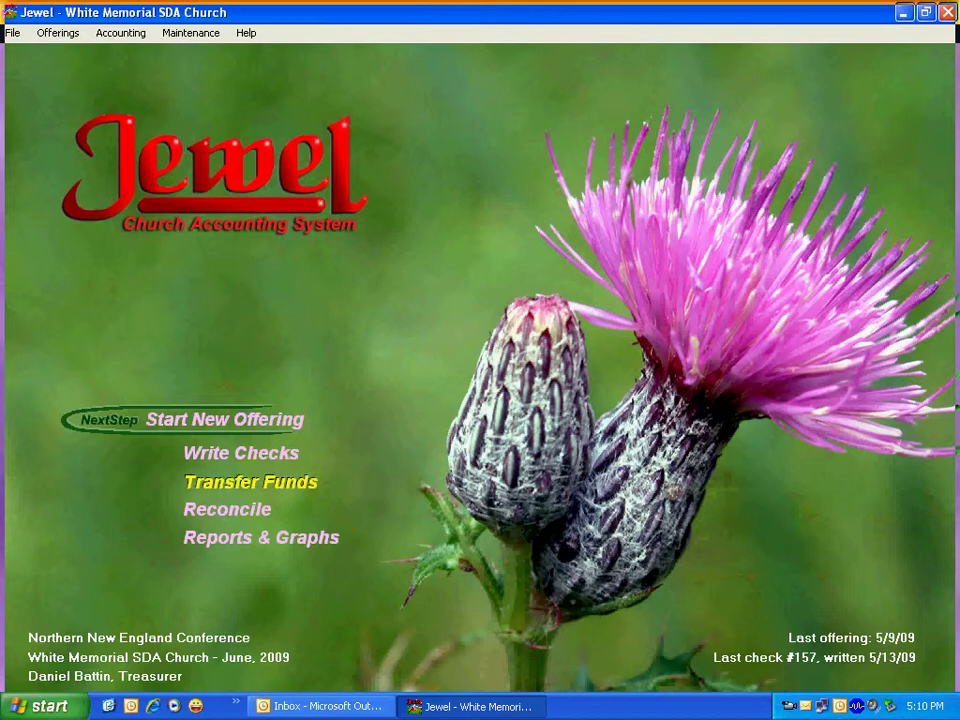
{"action": "left_click", "coordinate": [261, 537]}
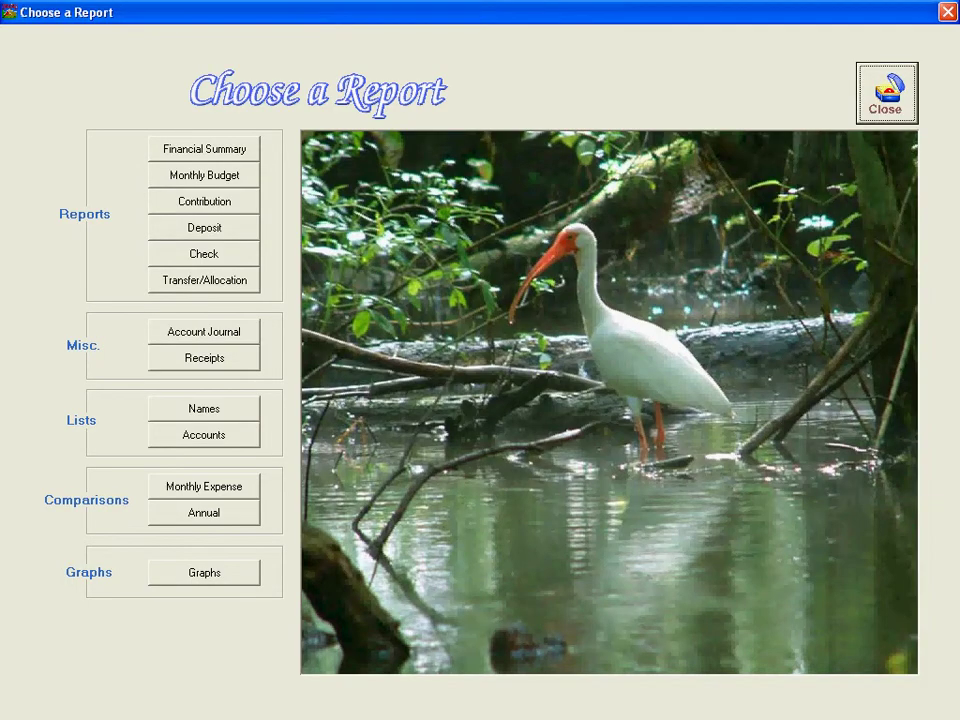
{"action": "left_click", "coordinate": [204, 201]}
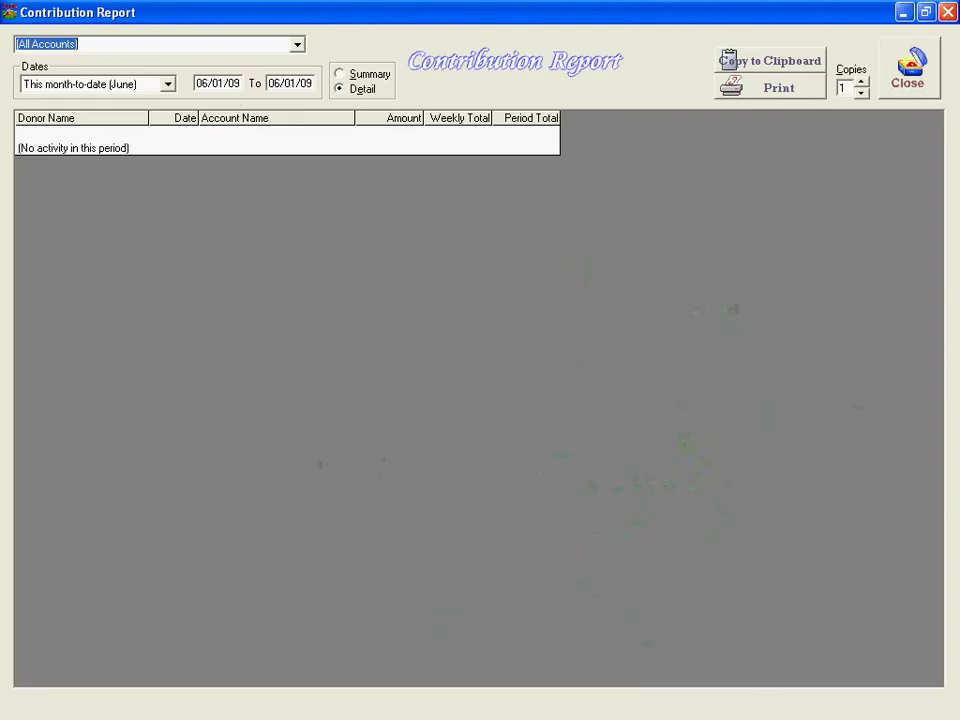
{"action": "left_click", "coordinate": [167, 84]}
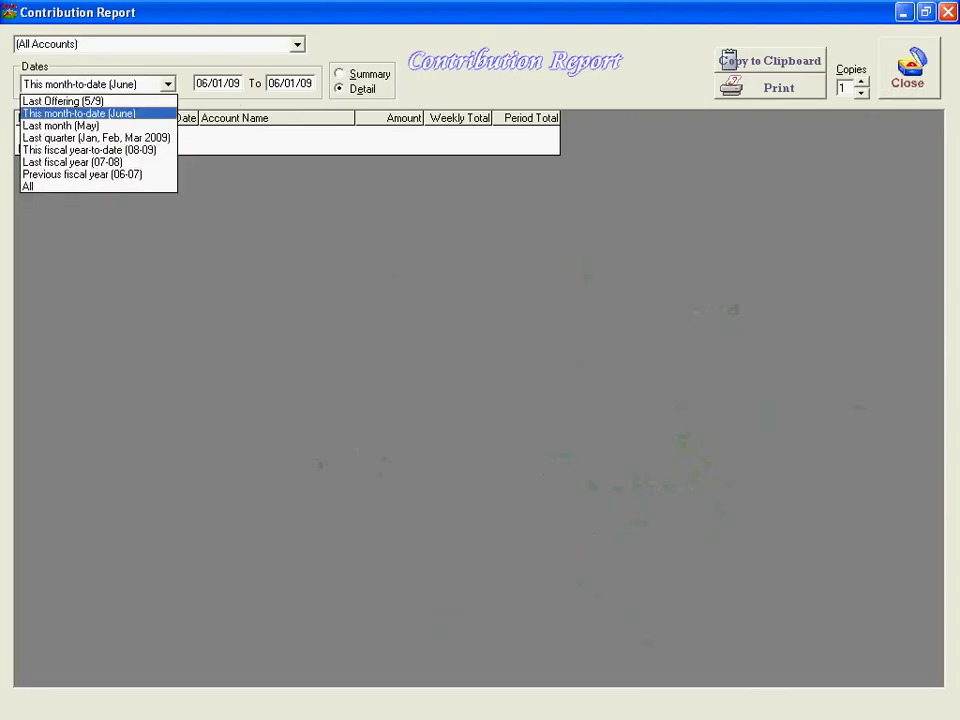
{"action": "key", "text": "Down"}
{"action": "key", "text": "Return"}
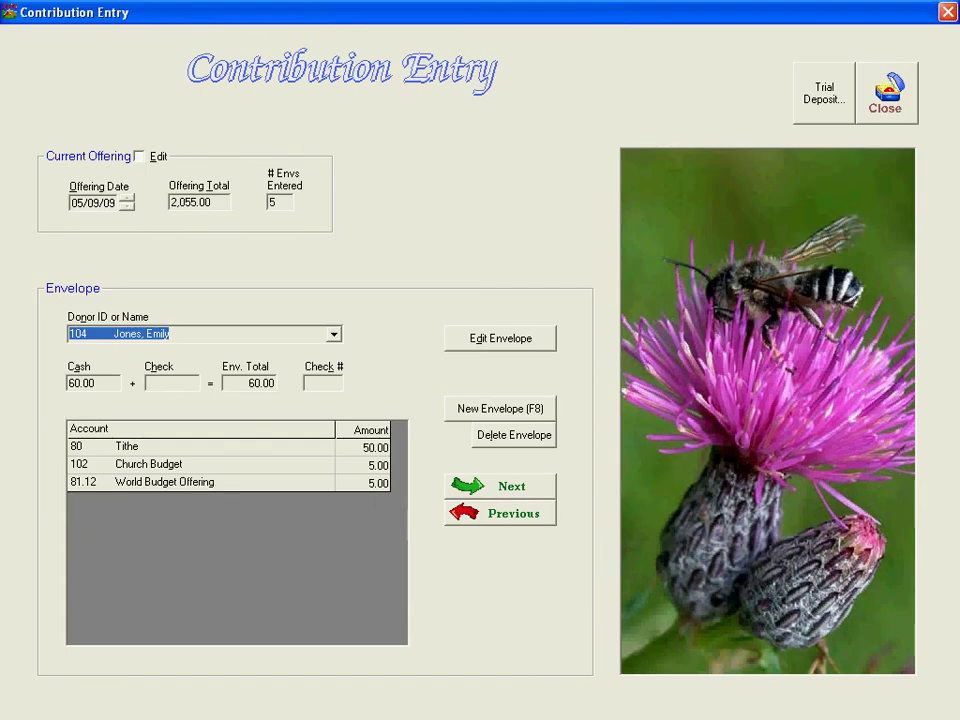
Close the donor's contribution entry, review the May contributions and the summary by account, and leave the report.
{"action": "left_click", "coordinate": [886, 93]}
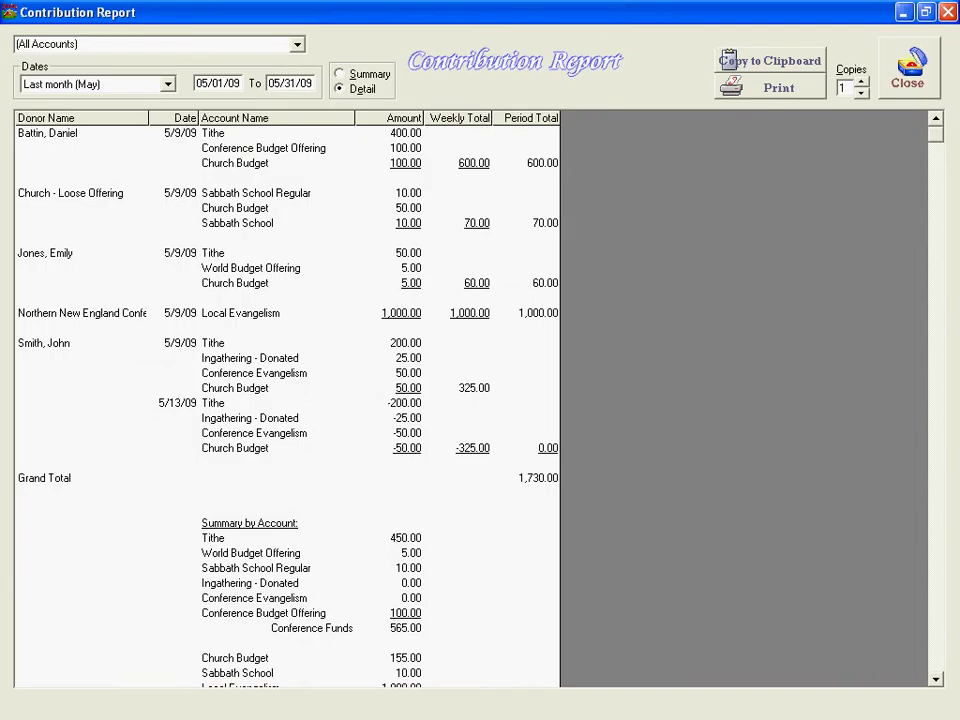
{"action": "scroll", "coordinate": [287, 400], "scroll_direction": "down", "scroll_amount": 2}
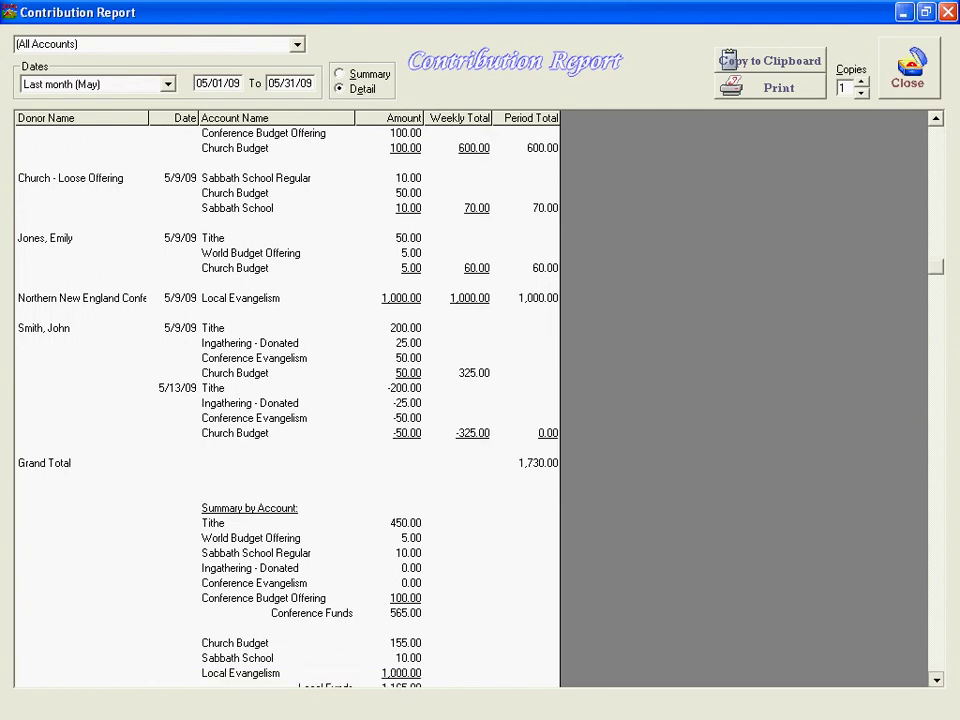
{"action": "key", "text": "Escape"}
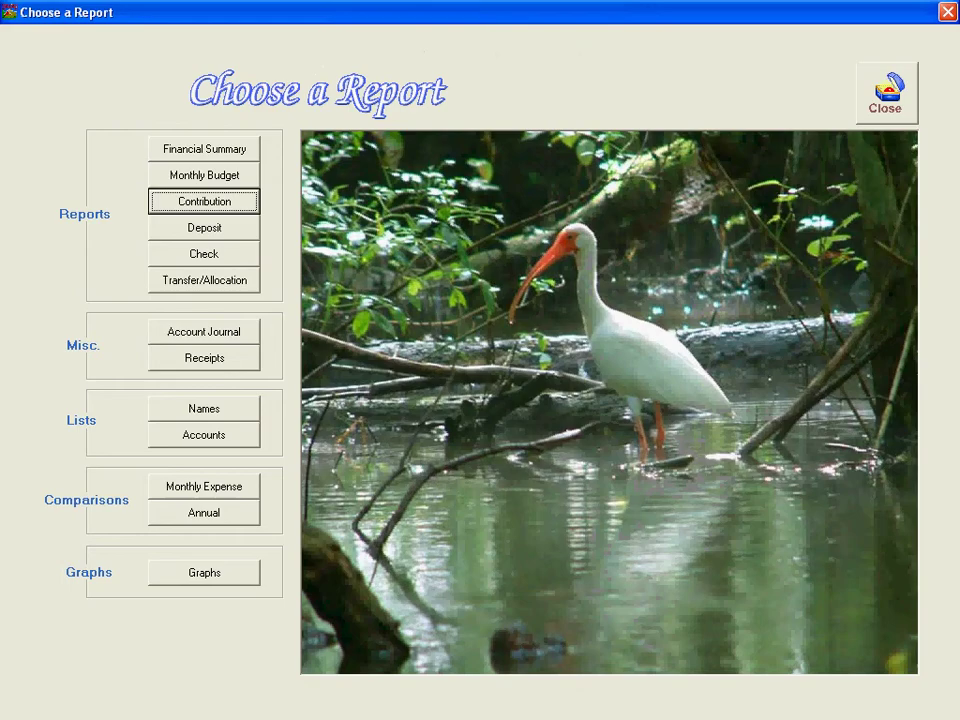
View the Deposit Report of the Checking Account for last month (May) and close it.
{"action": "left_click", "coordinate": [204, 227]}
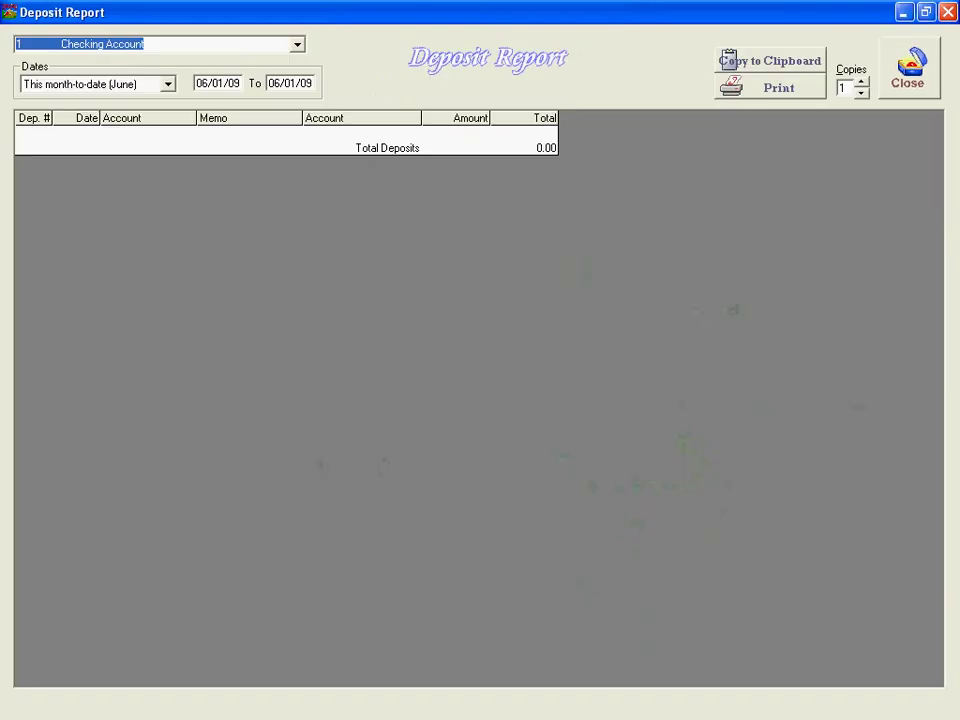
{"action": "left_click", "coordinate": [167, 84]}
{"action": "key", "text": "Down"}
{"action": "key", "text": "Down"}
{"action": "key", "text": "Return"}
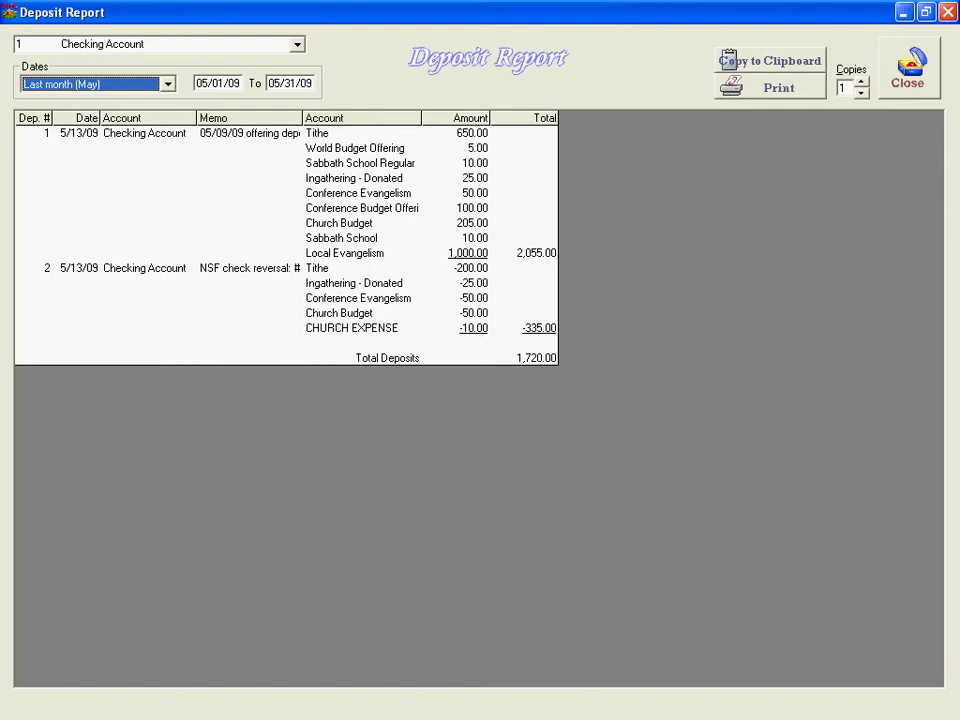
{"action": "key", "text": "Escape"}
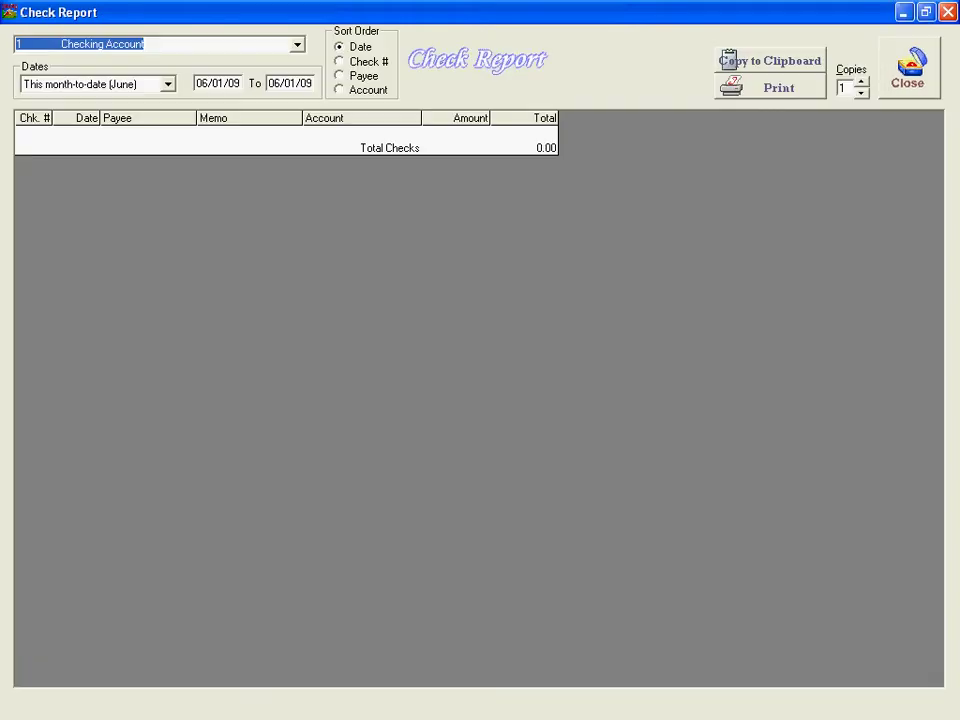
View last month's (May) checks in the Check Report sorted by payee, by account and again by payee, and close the report.
{"action": "left_click", "coordinate": [168, 84]}
{"action": "left_click", "coordinate": [60, 113]}
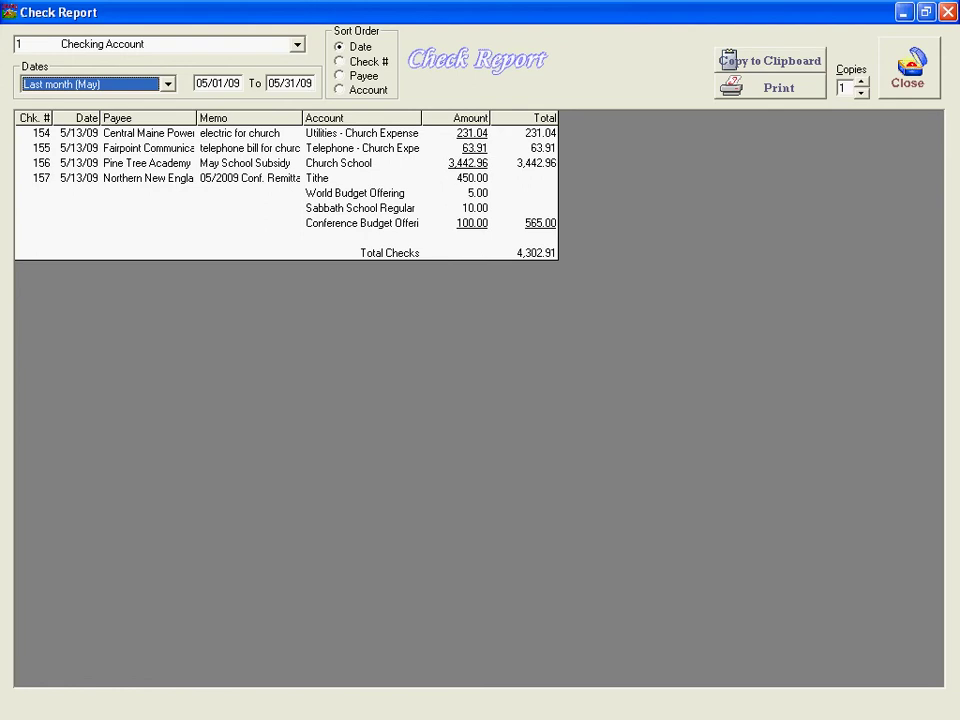
{"action": "left_click", "coordinate": [340, 76]}
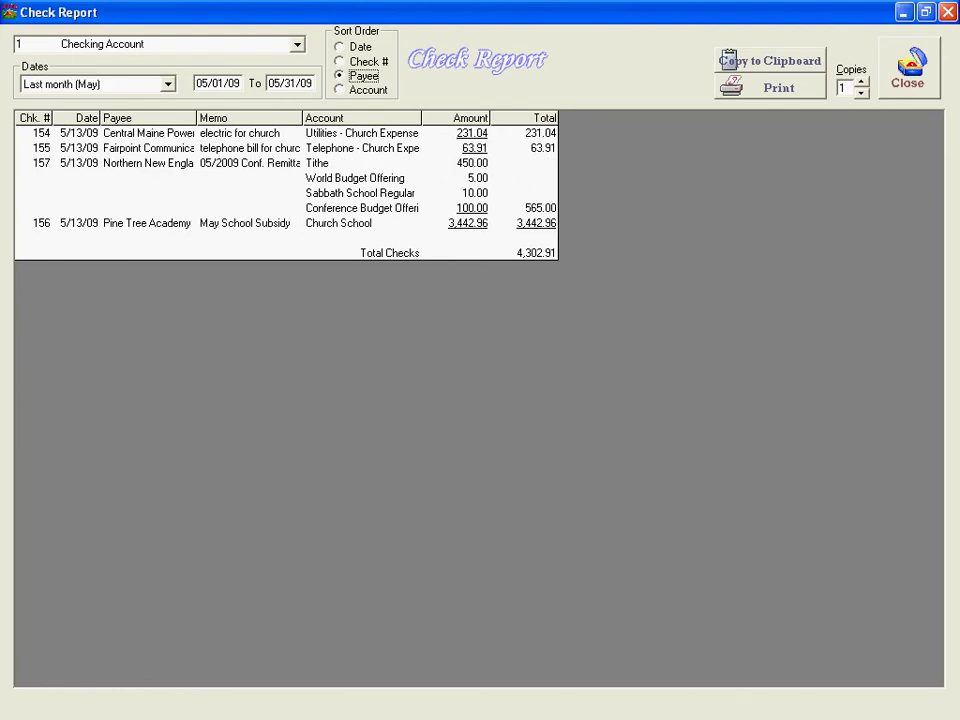
{"action": "left_click", "coordinate": [340, 90]}
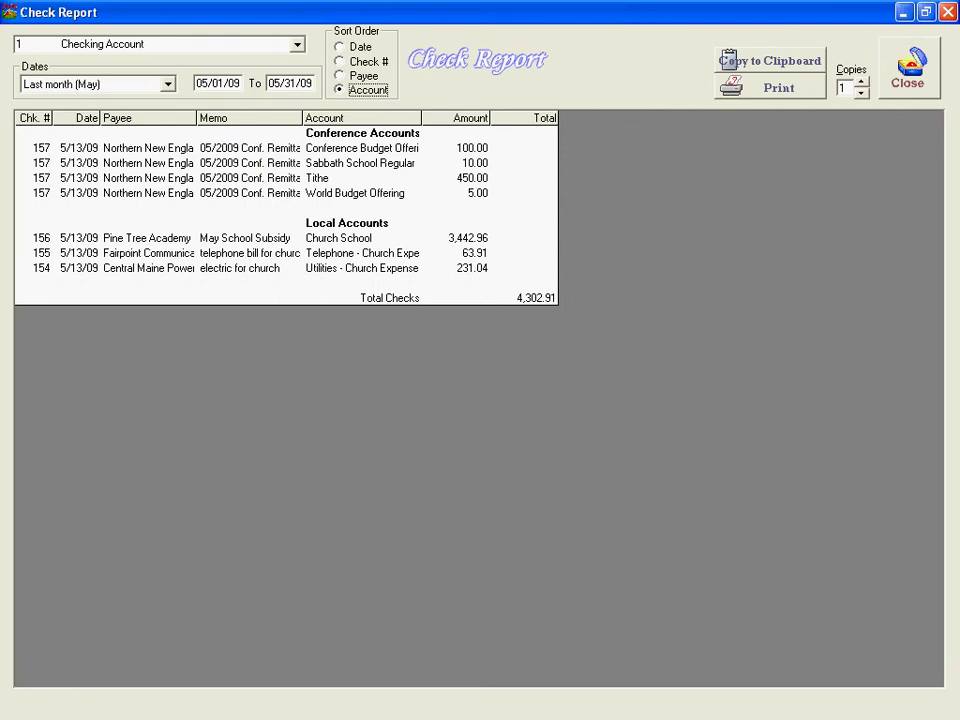
{"action": "left_click", "coordinate": [340, 76]}
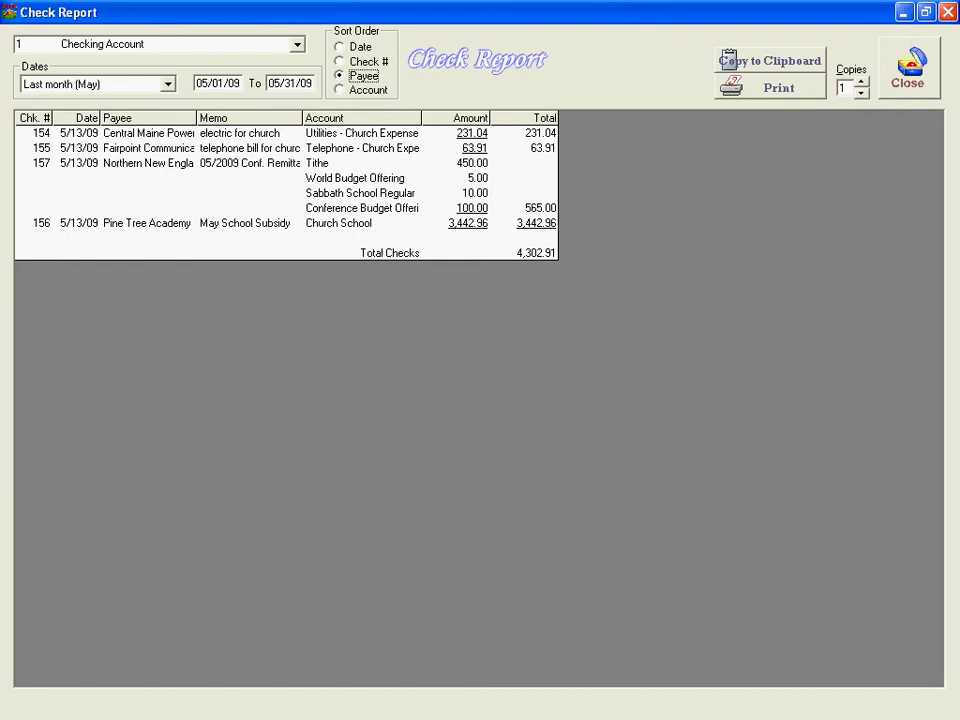
{"action": "key", "text": "Escape"}
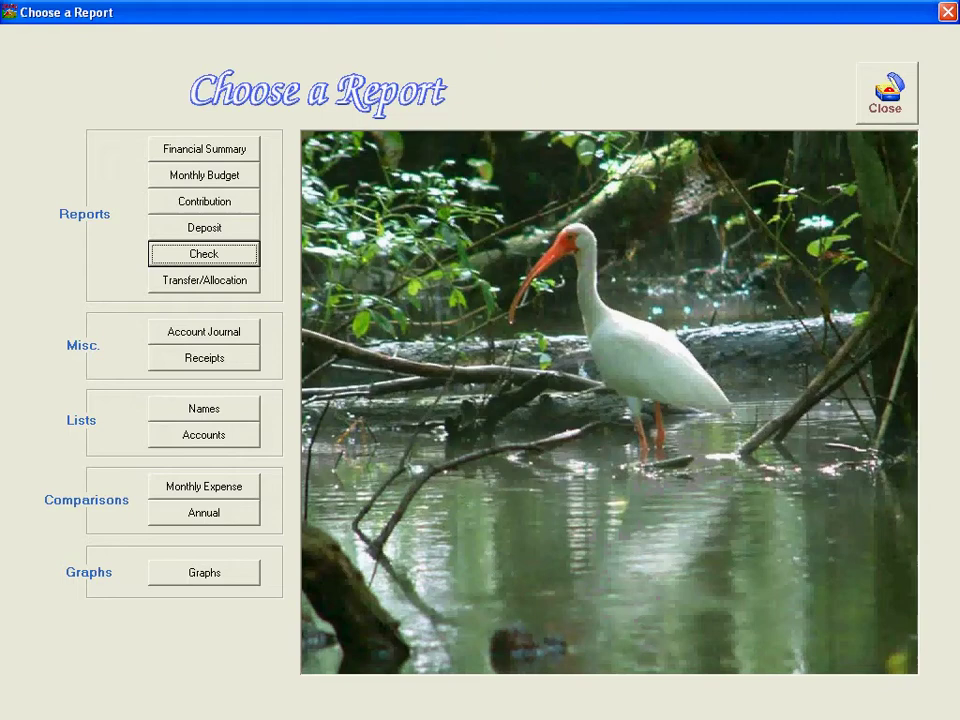
View the Transfer/Allocation Report for last month (May) and close it.
{"action": "key", "text": "Tab"}
{"action": "key", "text": "Return"}
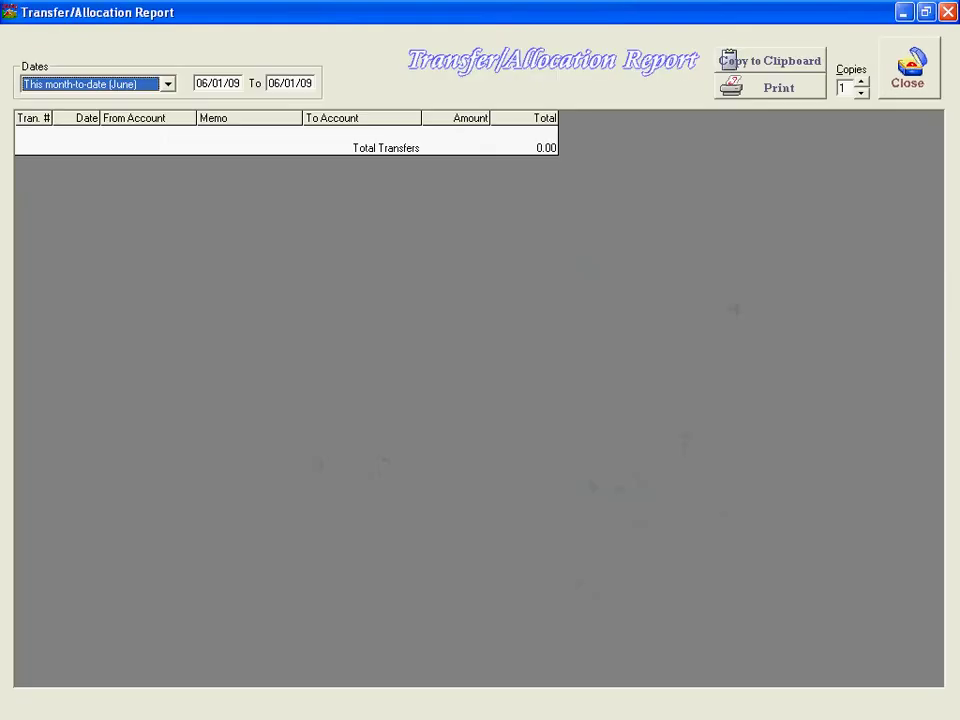
{"action": "key", "text": "alt+Down"}
{"action": "key", "text": "Down"}
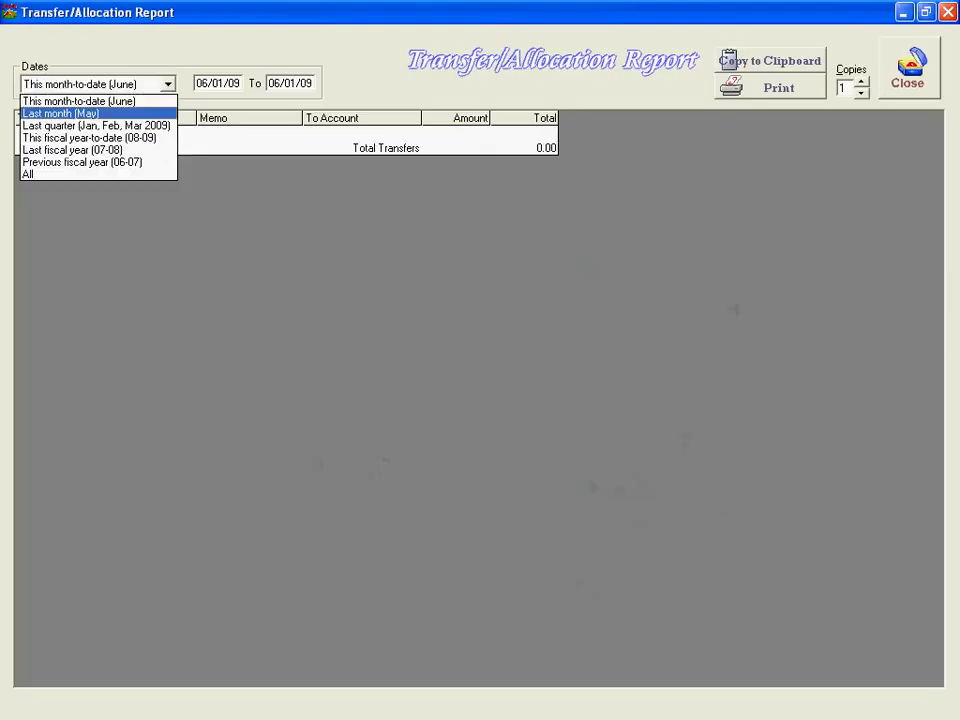
{"action": "key", "text": "Return"}
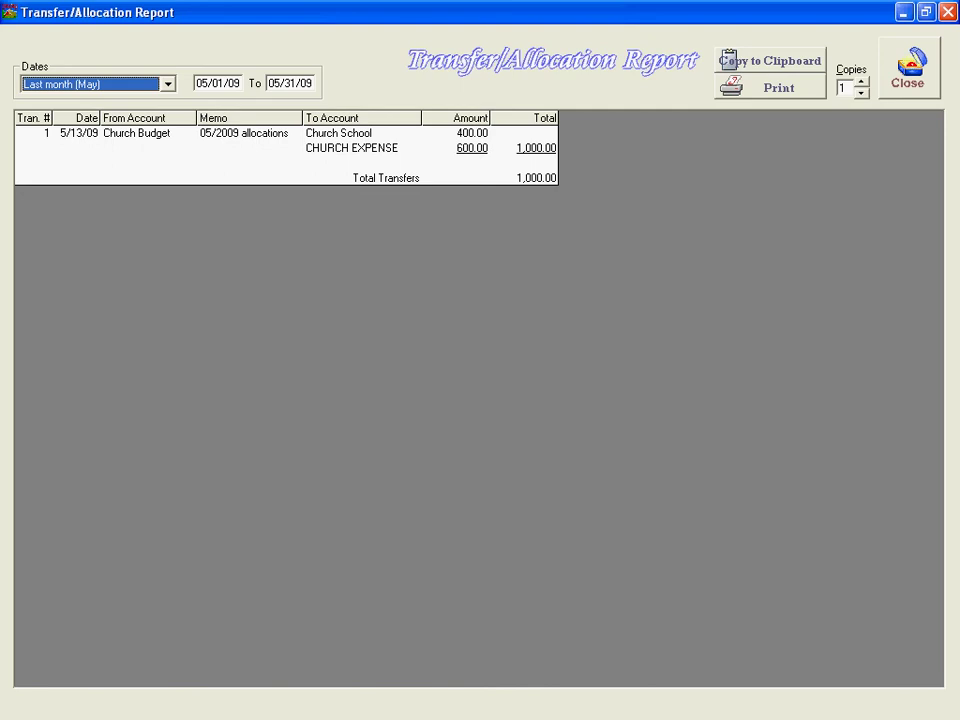
{"action": "left_click", "coordinate": [908, 68]}
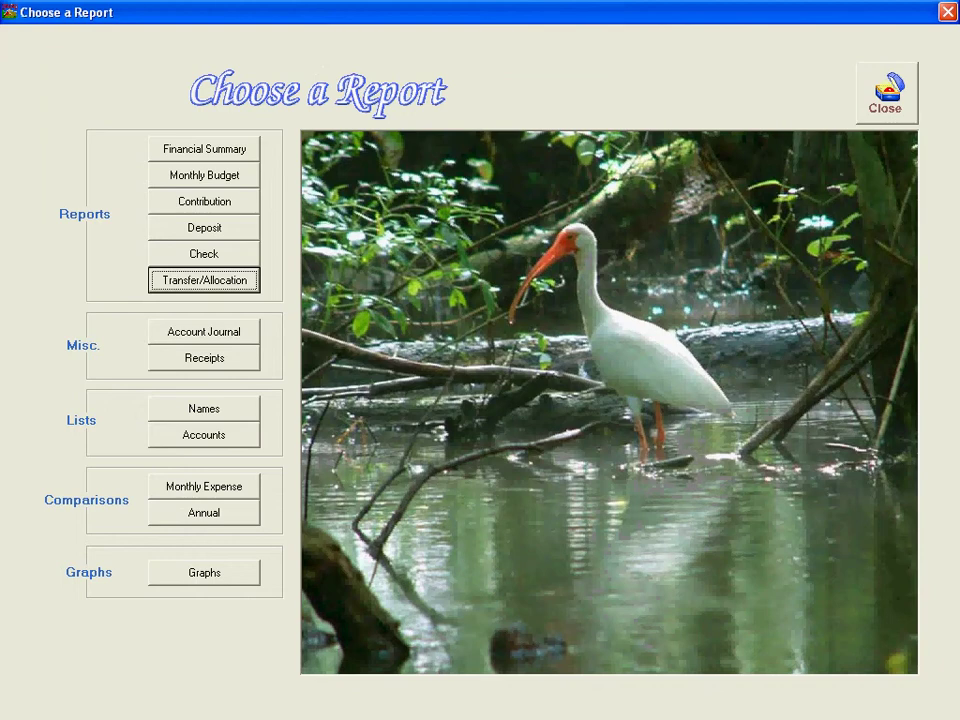
Show the Account Journal of the Checking Account for last month (May).
{"action": "key", "text": "Tab"}
{"action": "key", "text": "Return"}
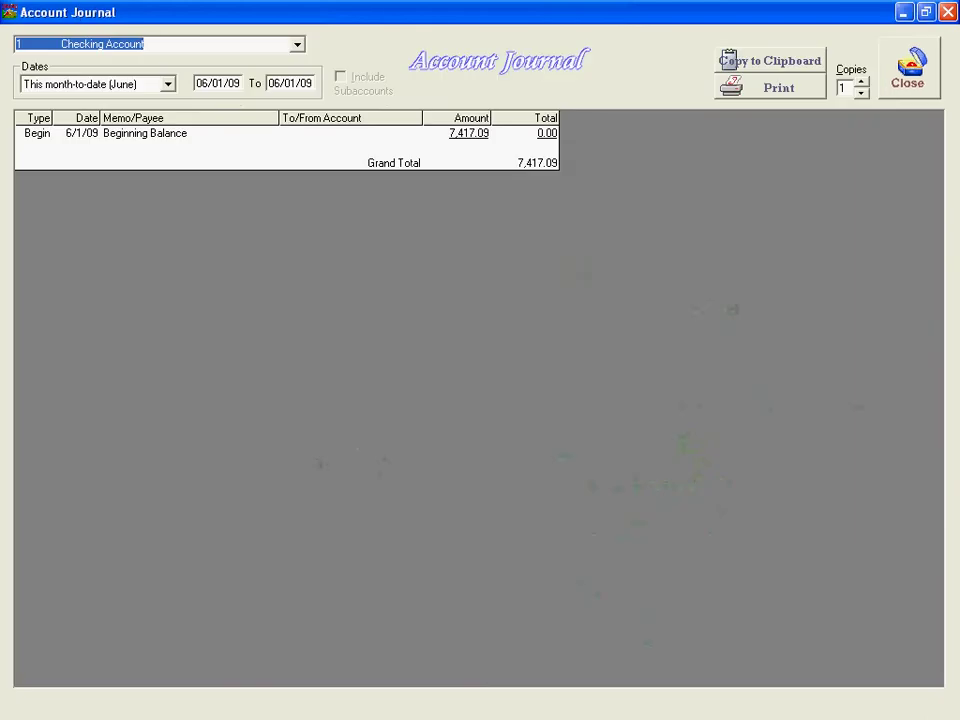
{"action": "key", "text": "Tab"}
{"action": "key", "text": "alt+Down"}
{"action": "key", "text": "Down"}
{"action": "key", "text": "Return"}
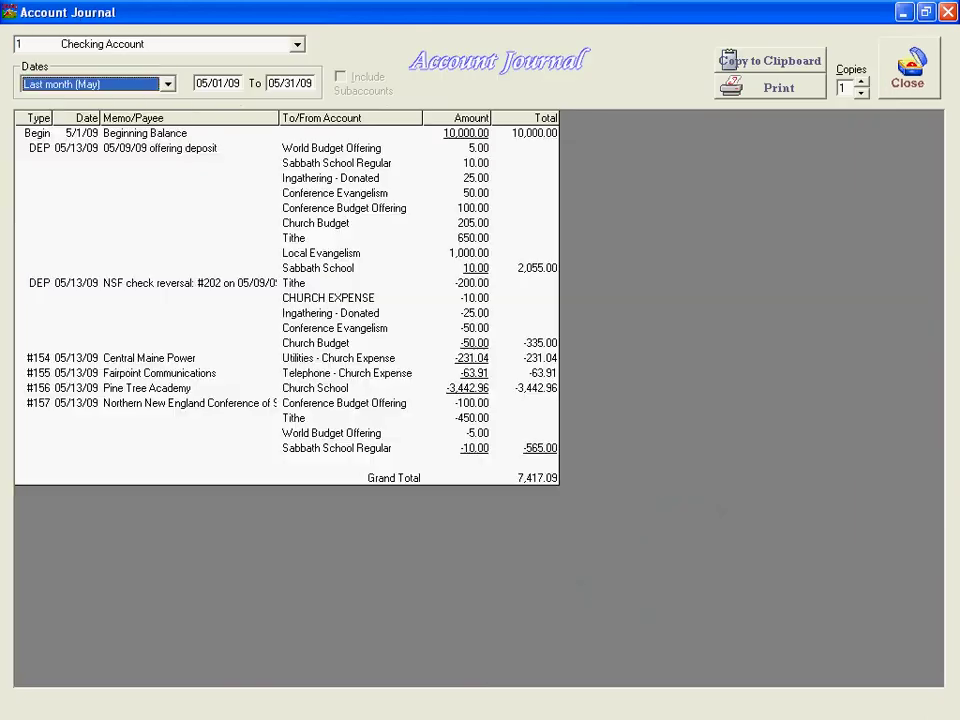
Switch the May journal to the Tithe account.
{"action": "key", "text": "shift+Tab"}
{"action": "key", "text": "alt+Down"}
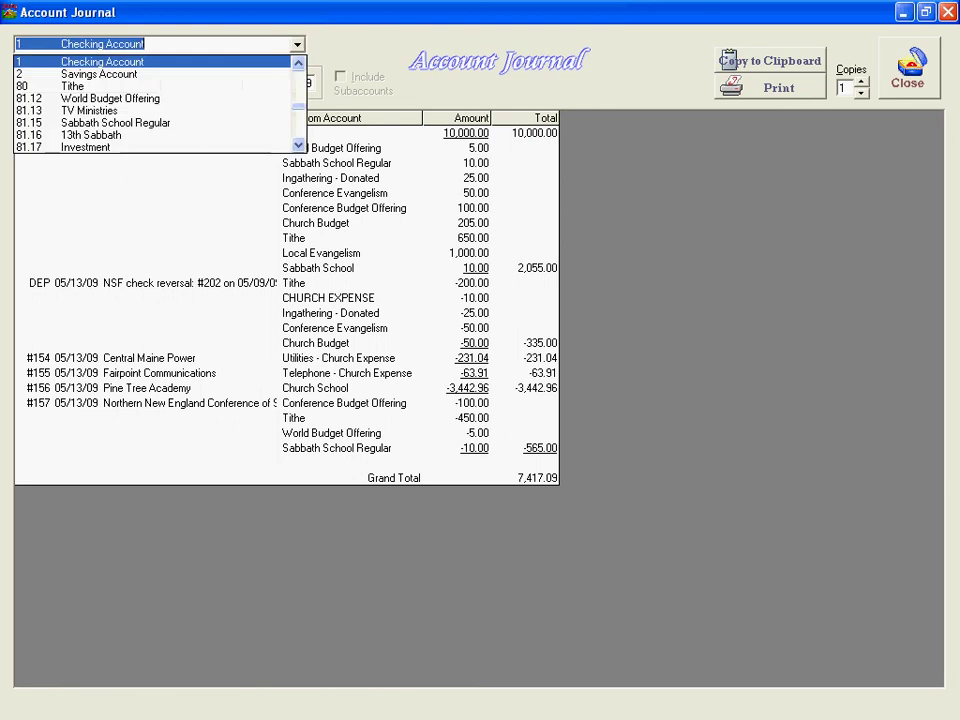
{"action": "key", "text": "Down"}
{"action": "key", "text": "Down"}
{"action": "key", "text": "Down"}
{"action": "key", "text": "Down"}
{"action": "key", "text": "Up"}
{"action": "key", "text": "Up"}
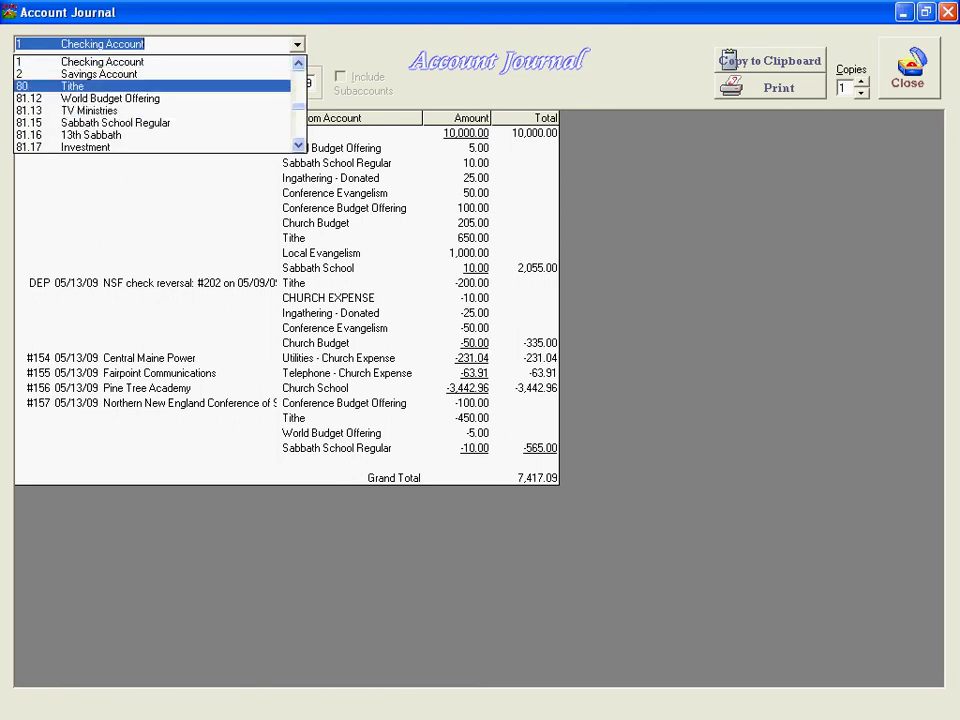
{"action": "key", "text": "Return"}
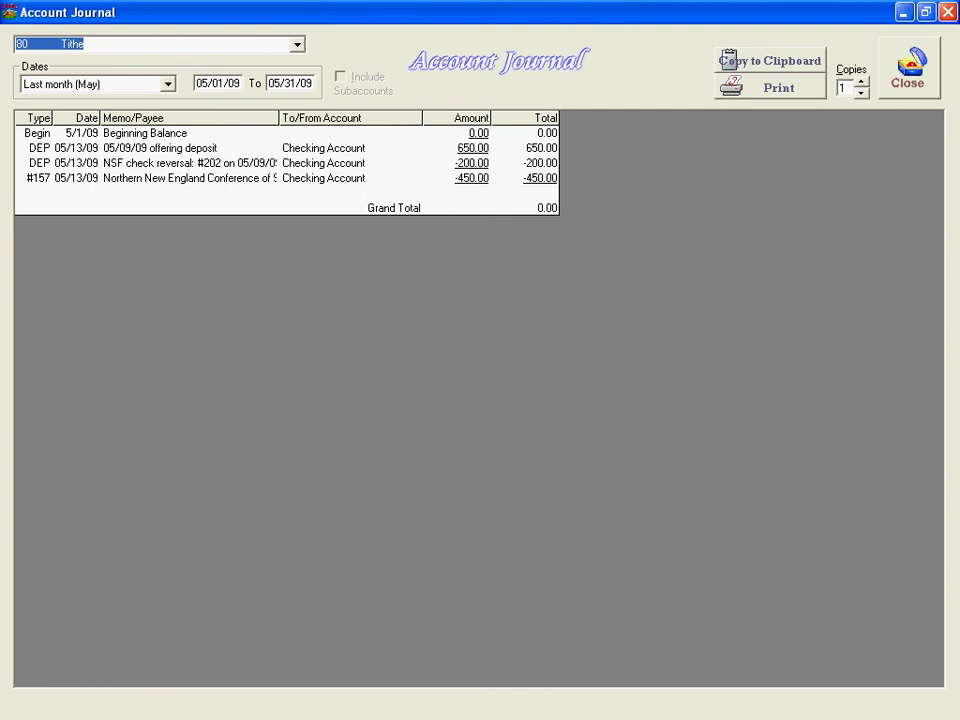
Switch the May journal to the Church Budget account, review it and close the journal.
{"action": "key", "text": "alt+Down"}
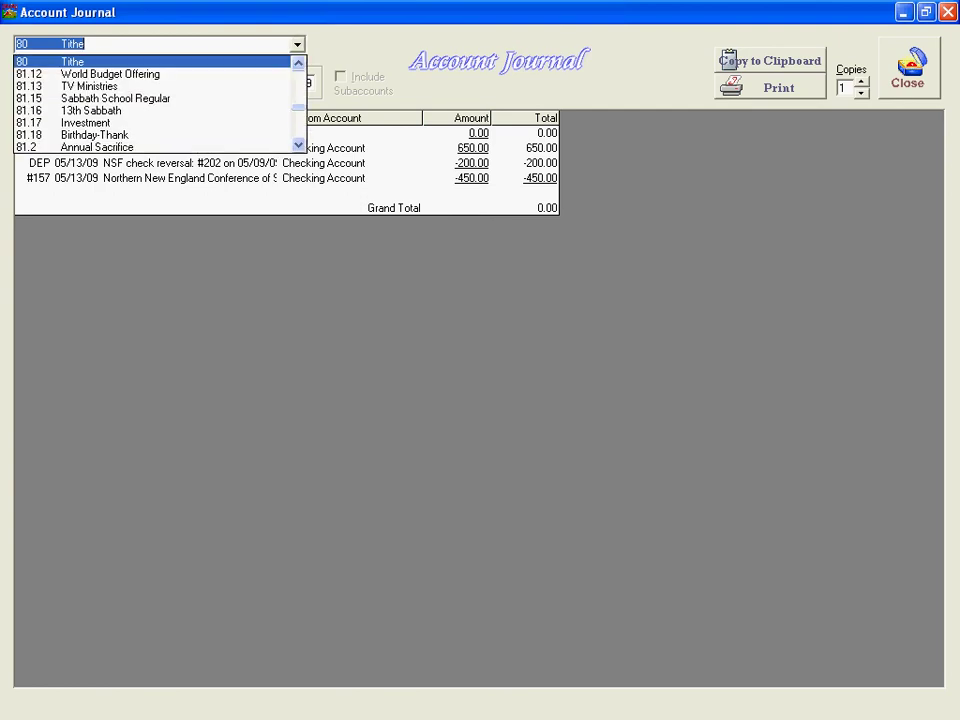
{"action": "scroll", "coordinate": [155, 103], "scroll_direction": "down", "scroll_amount": 6}
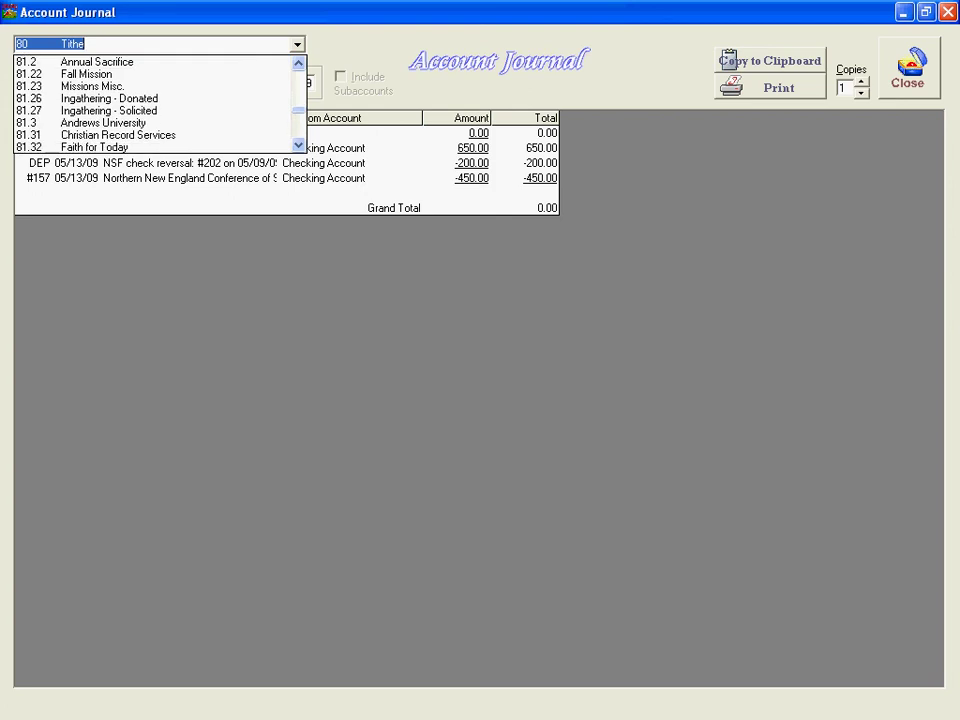
{"action": "scroll", "coordinate": [155, 103], "scroll_direction": "down", "scroll_amount": 5}
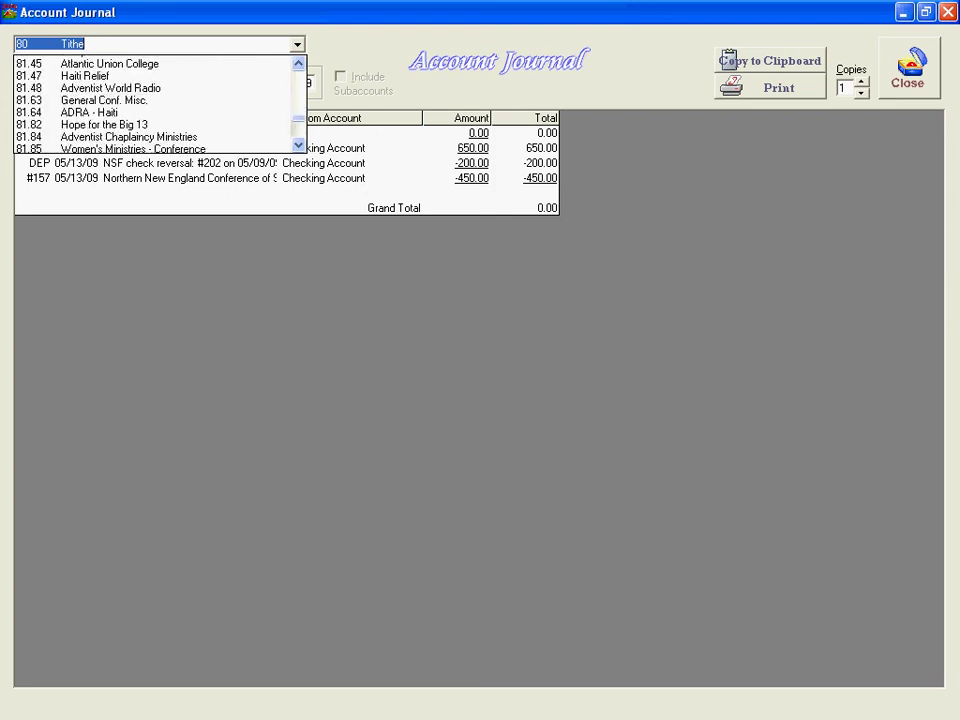
{"action": "scroll", "coordinate": [155, 103], "scroll_direction": "down", "scroll_amount": 5}
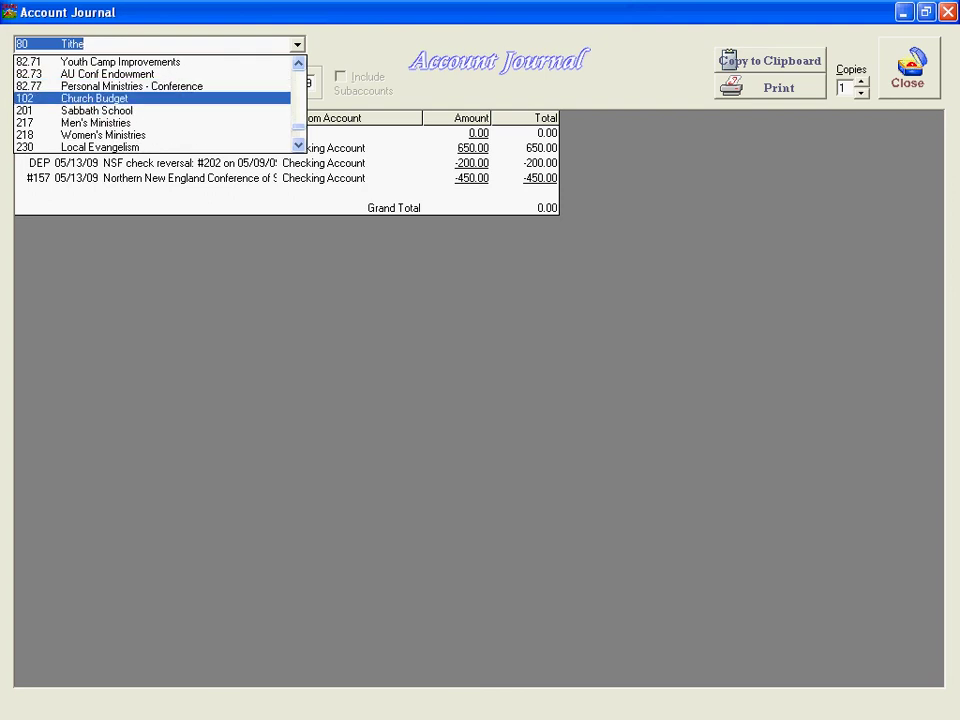
{"action": "left_click", "coordinate": [94, 98]}
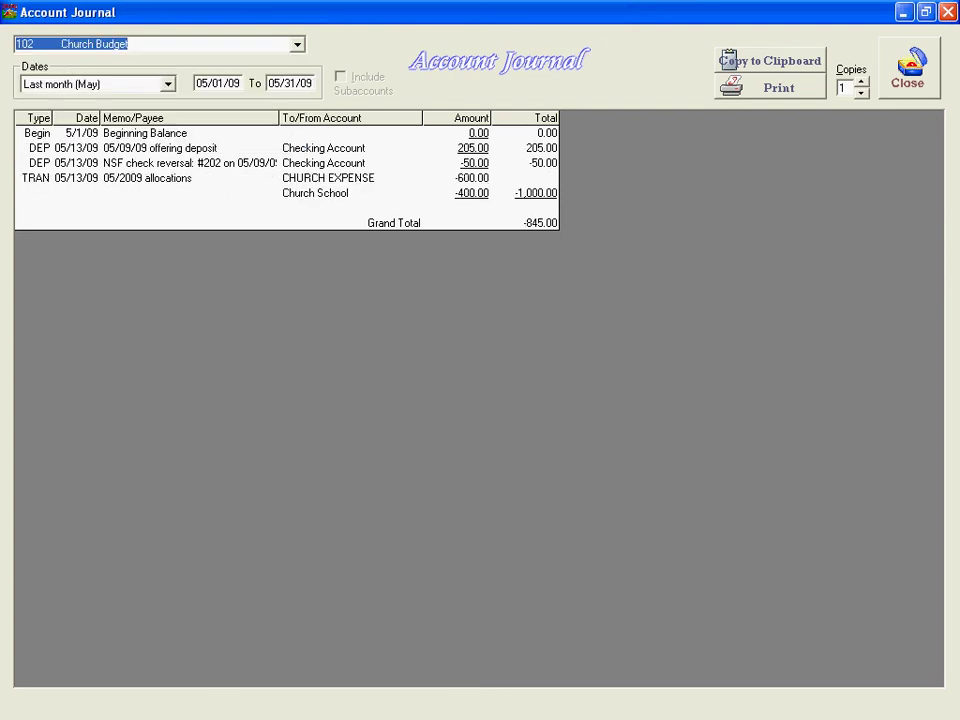
{"action": "key", "text": "Escape"}
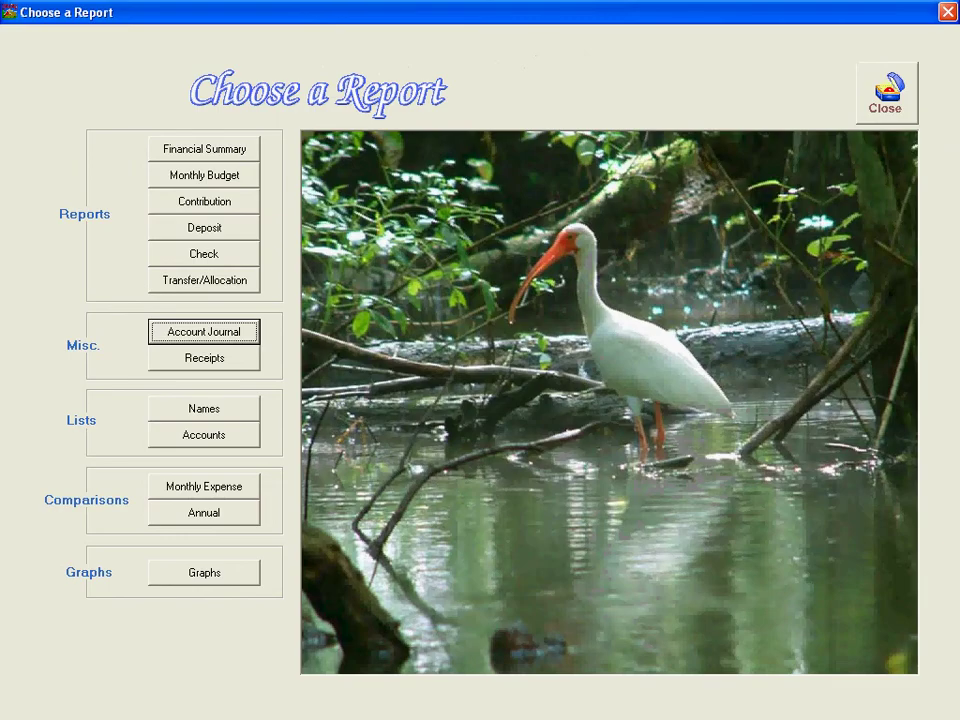
Generate summary receipts for all donors for this calendar year-to-date (2009).
{"action": "key", "text": "Tab"}
{"action": "key", "text": "Return"}
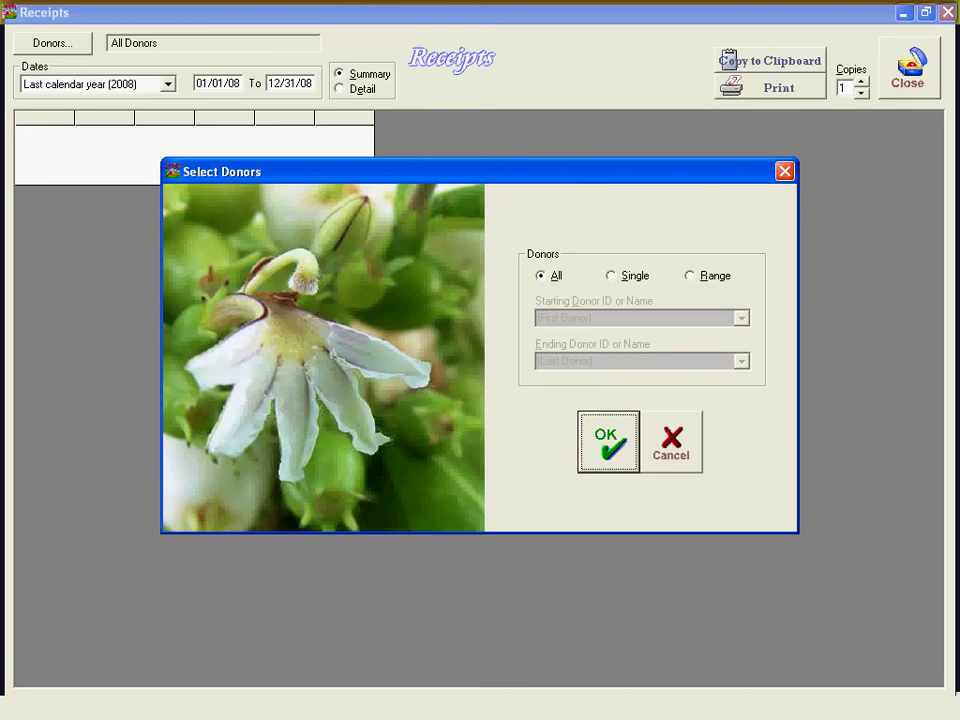
{"action": "key", "text": "Return"}
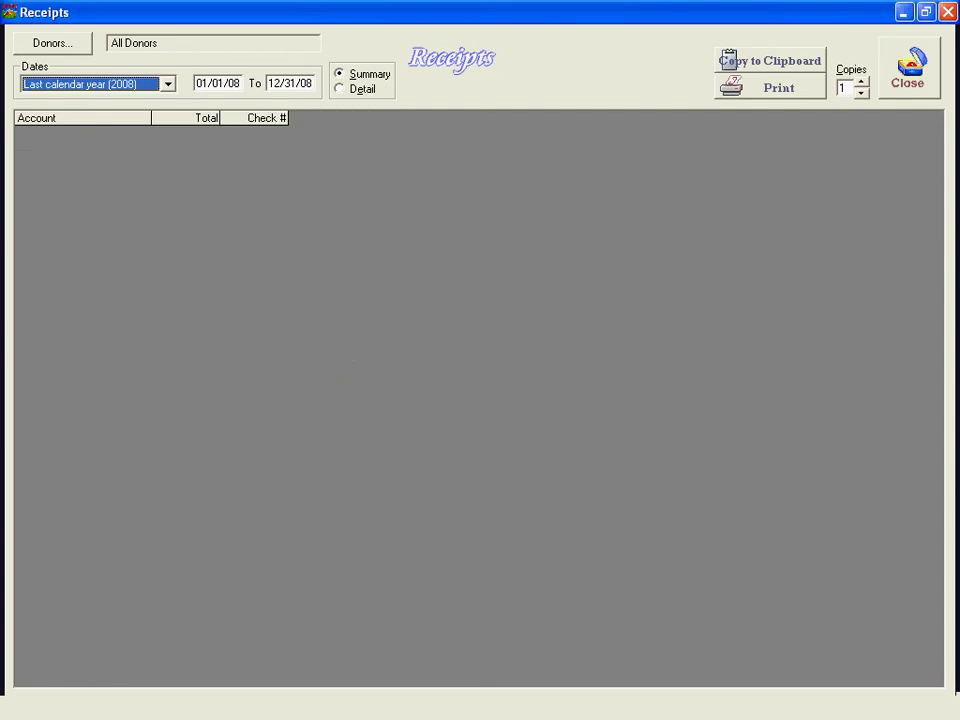
{"action": "key", "text": "alt+Down"}
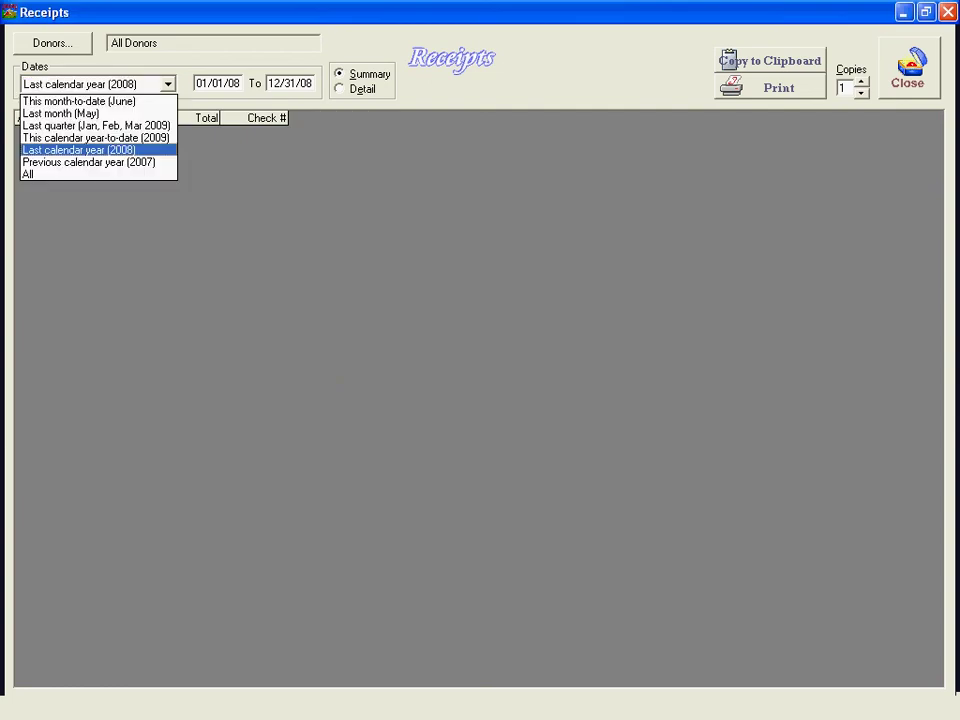
{"action": "key", "text": "Home"}
{"action": "key", "text": "Down"}
{"action": "key", "text": "Down"}
{"action": "key", "text": "Down"}
{"action": "key", "text": "Return"}
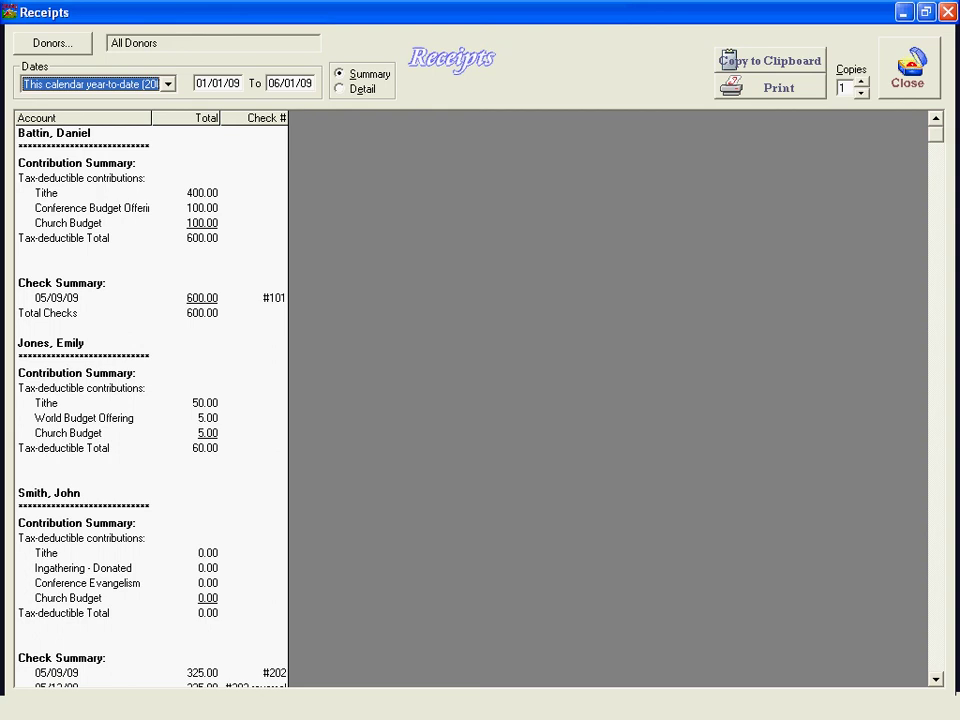
Review the remaining donor receipts through the end, then replace them with the Names List report of donors and vendors.
{"action": "scroll", "coordinate": [151, 400], "scroll_direction": "down", "scroll_amount": 2}
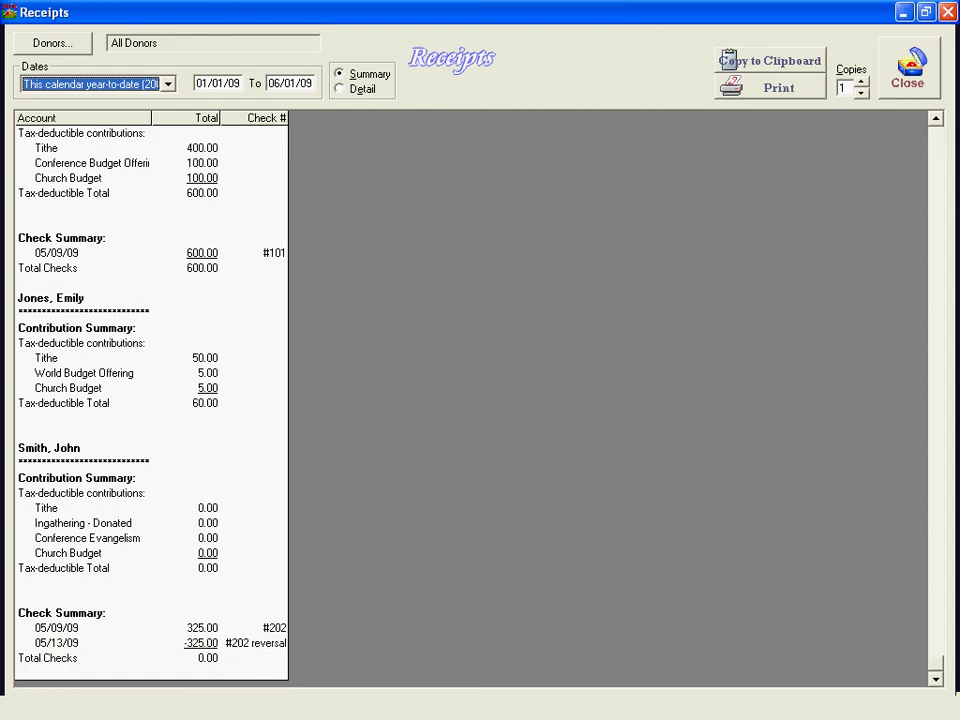
{"action": "key", "text": "Escape"}
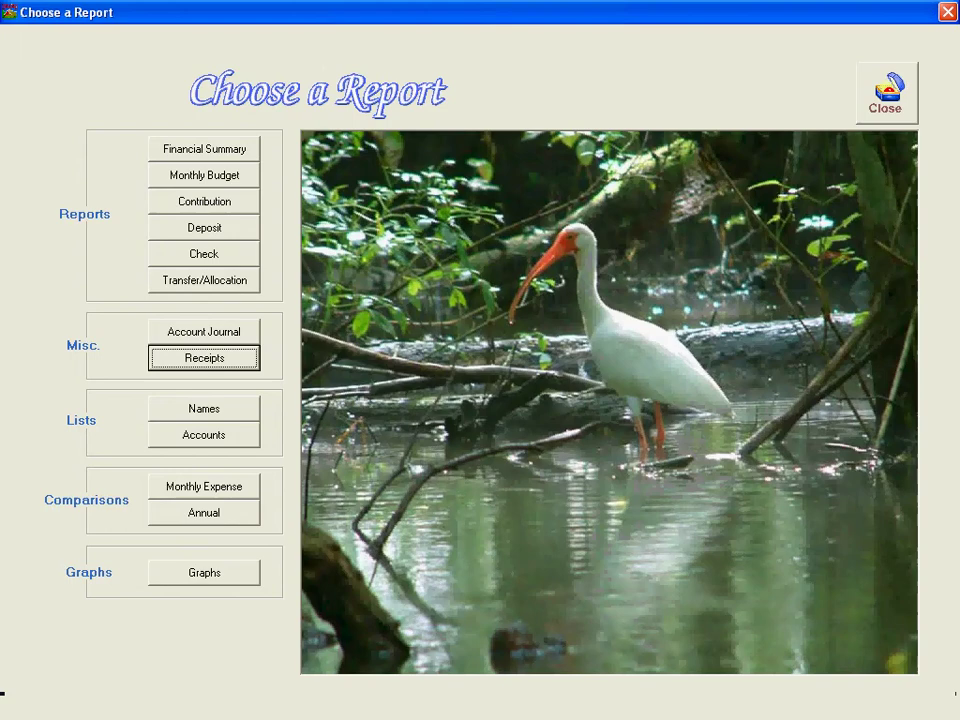
{"action": "key", "text": "Tab"}
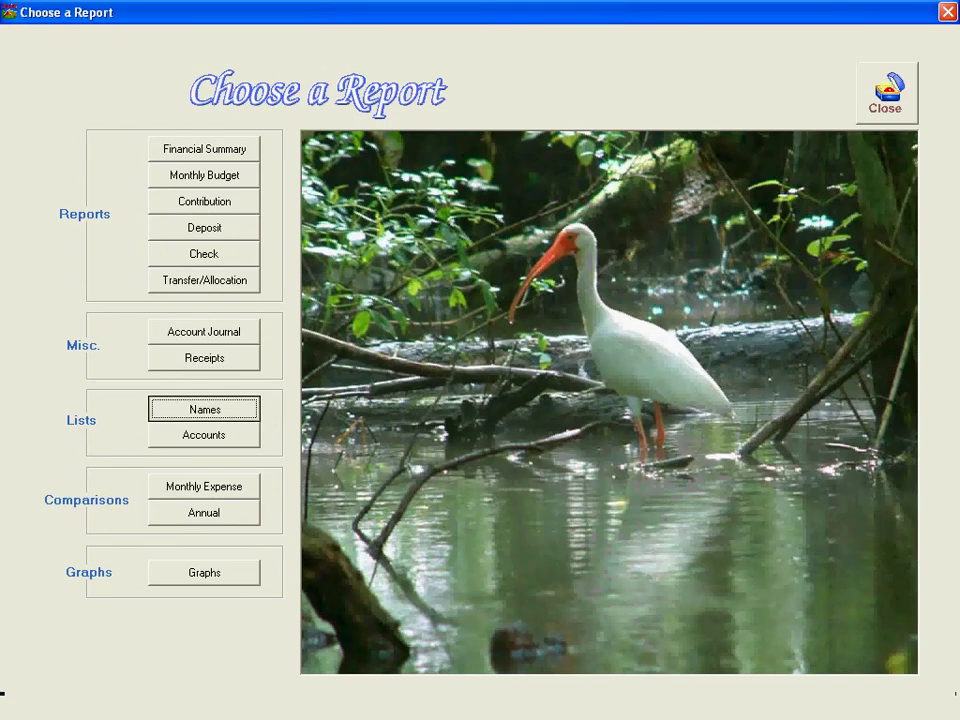
{"action": "key", "text": "Return"}
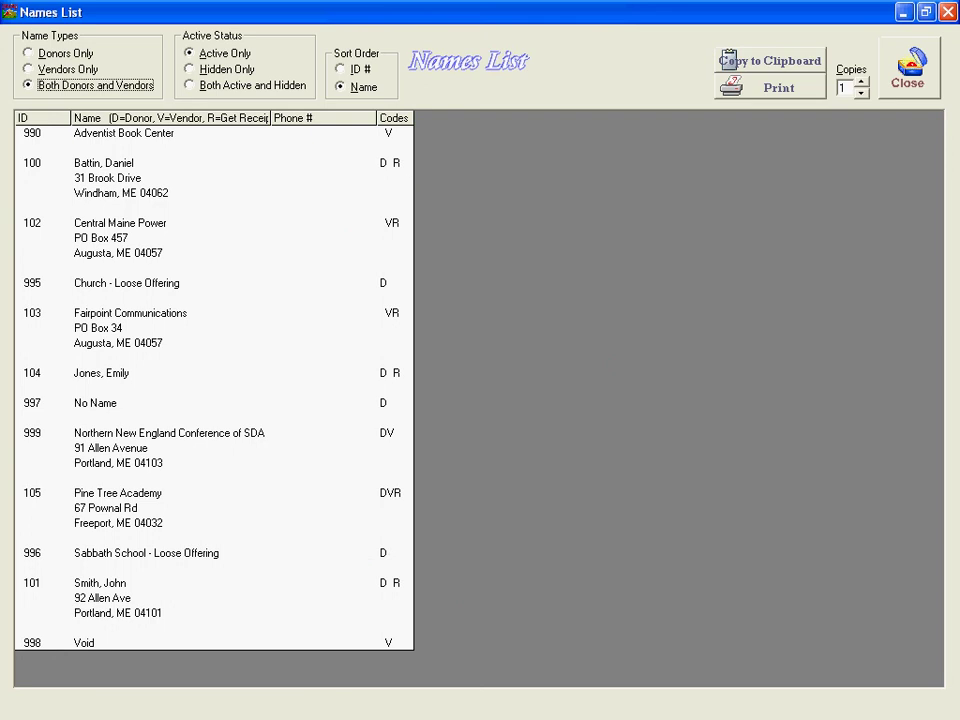
Close the Names List and show the Accounts List report.
{"action": "key", "text": "Escape"}
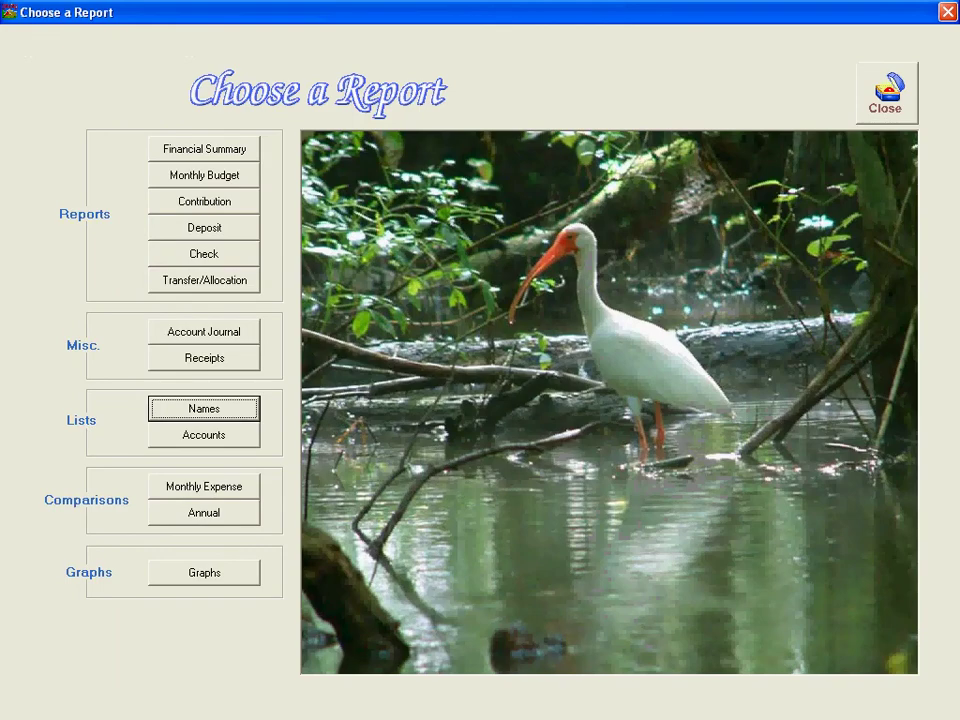
{"action": "key", "text": "Tab"}
{"action": "key", "text": "Return"}
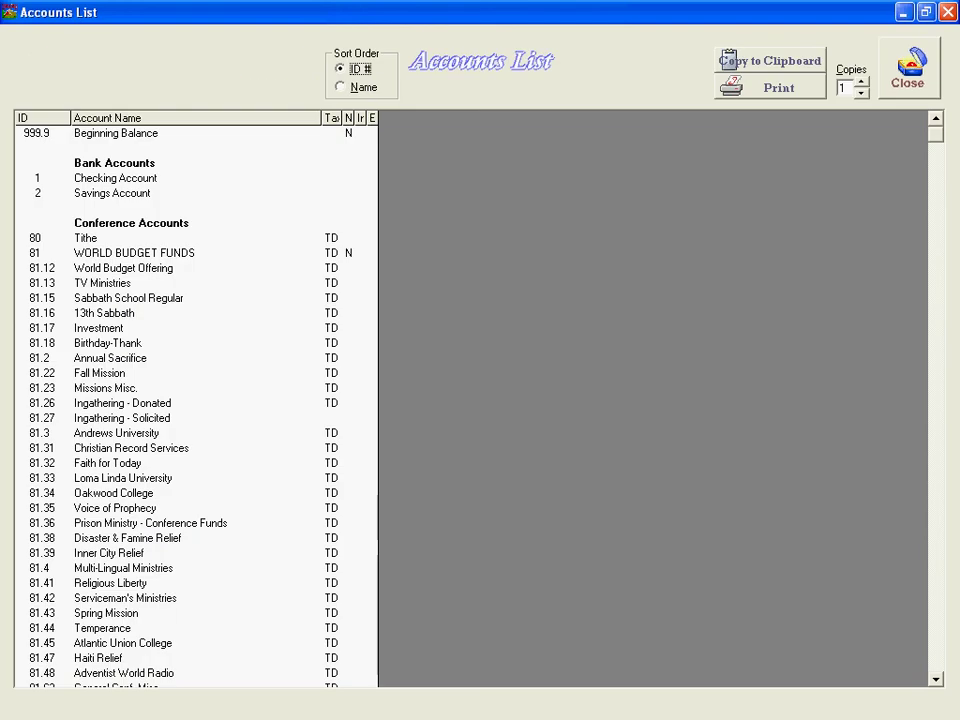